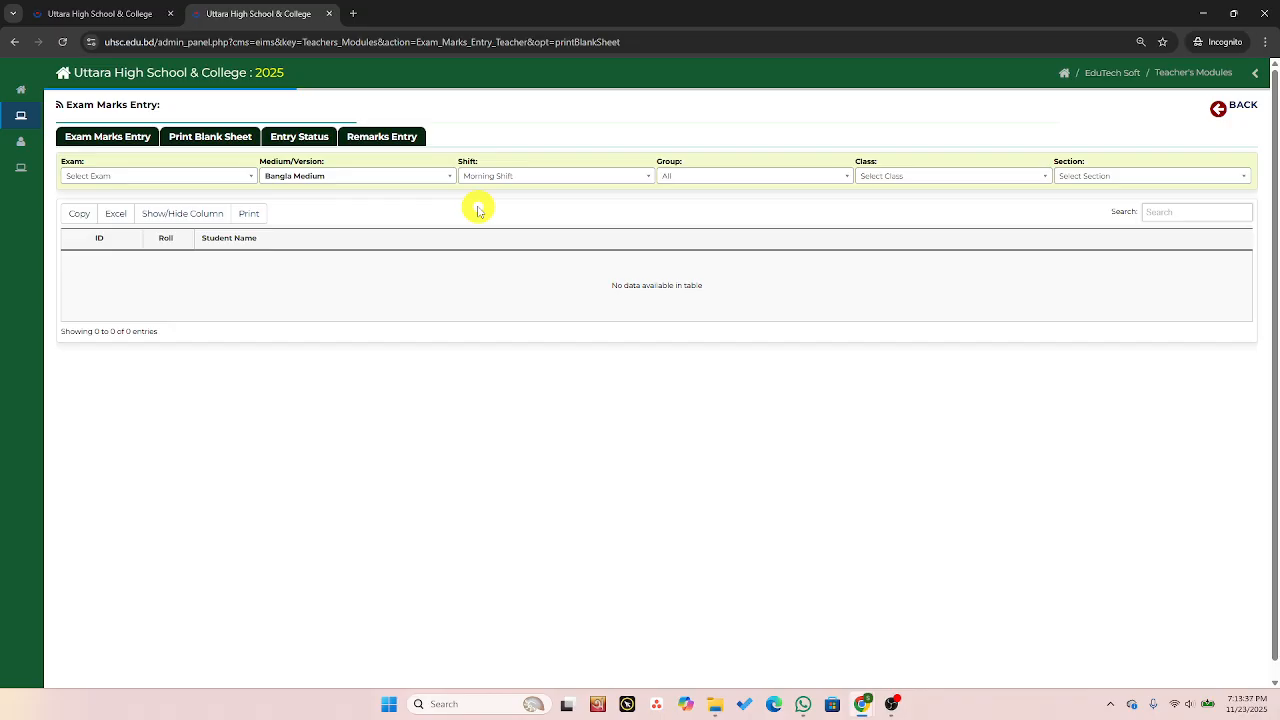
On the blank sheet page, set the exam to Half Yearly Examination, shift to Day Shift and group to Science.
click(222, 177)
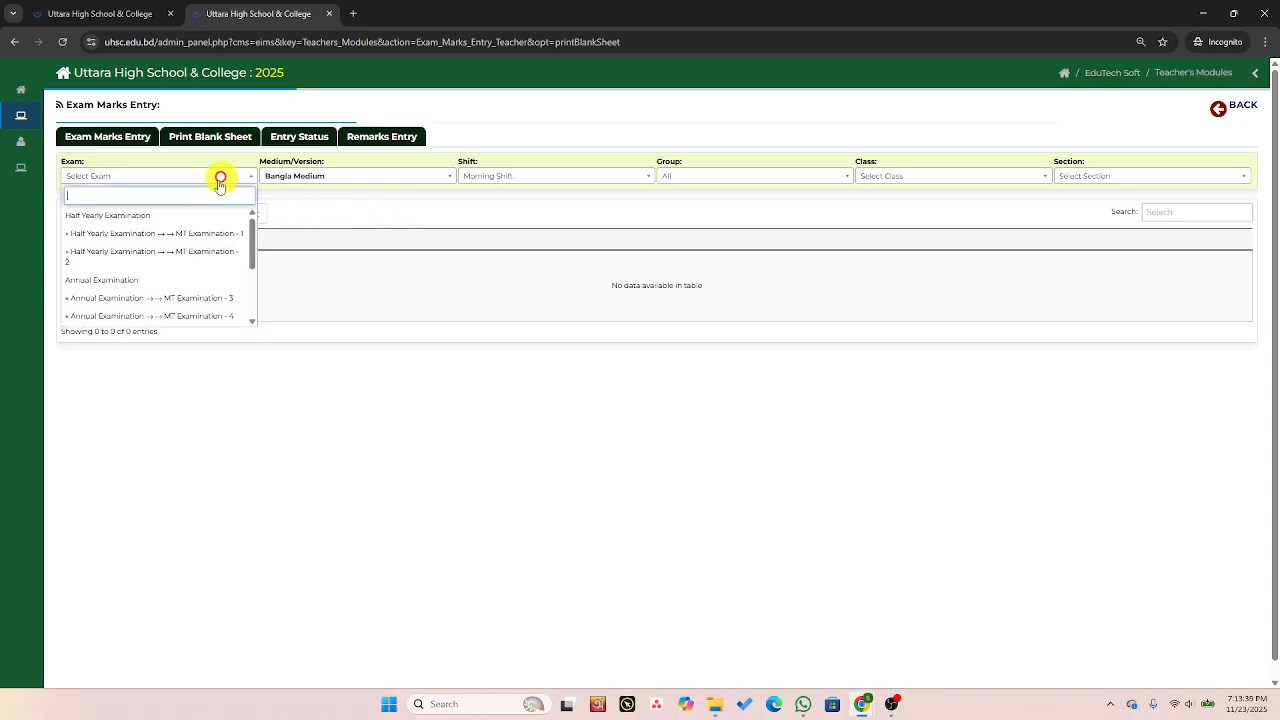
click(184, 218)
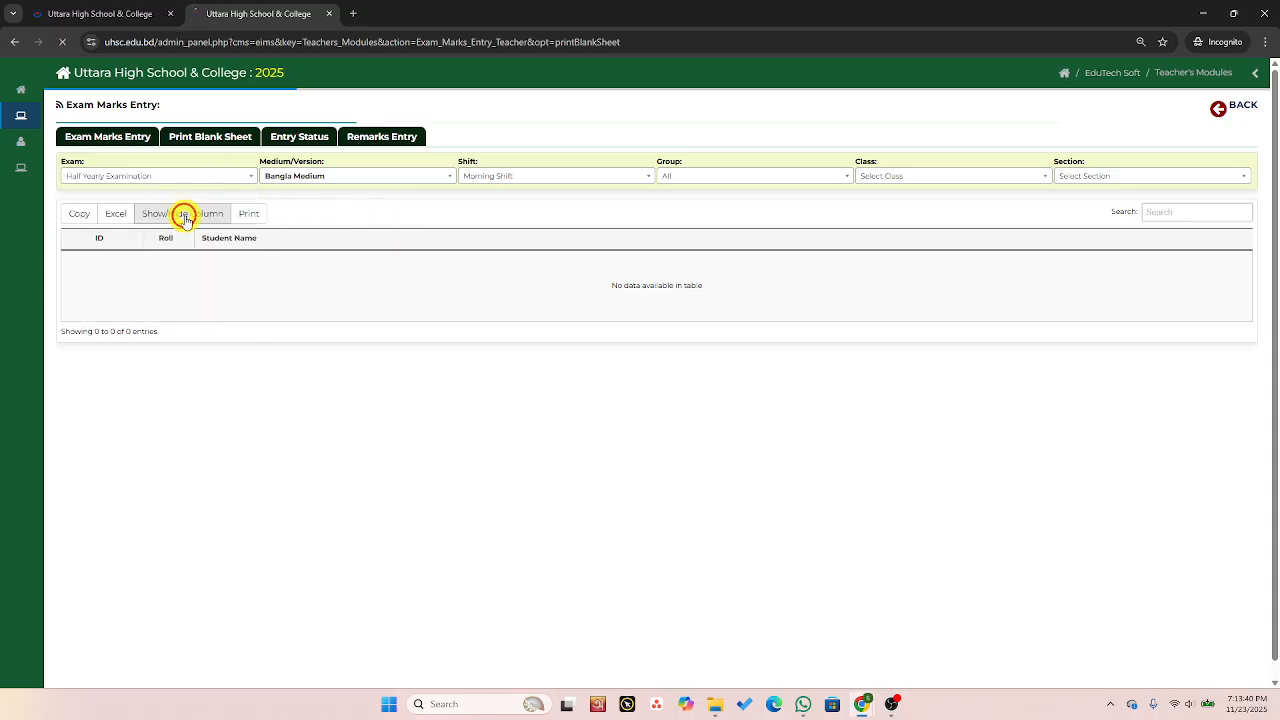
click(519, 180)
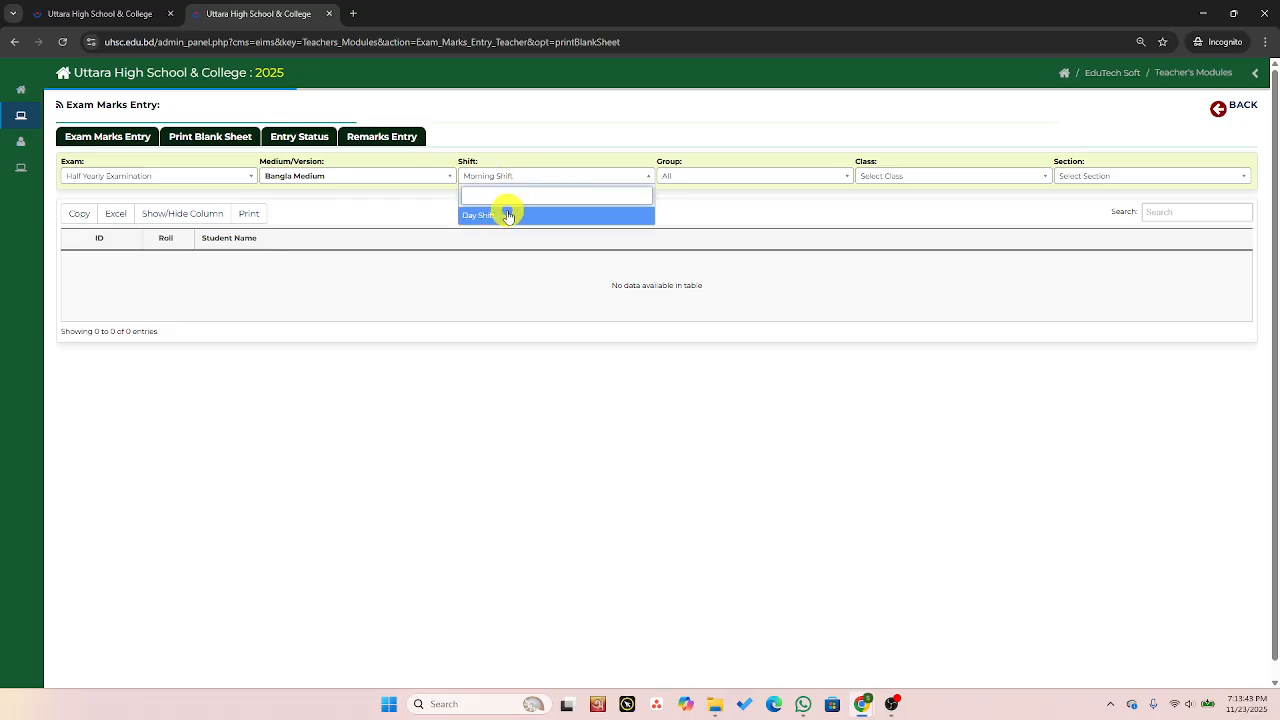
click(502, 218)
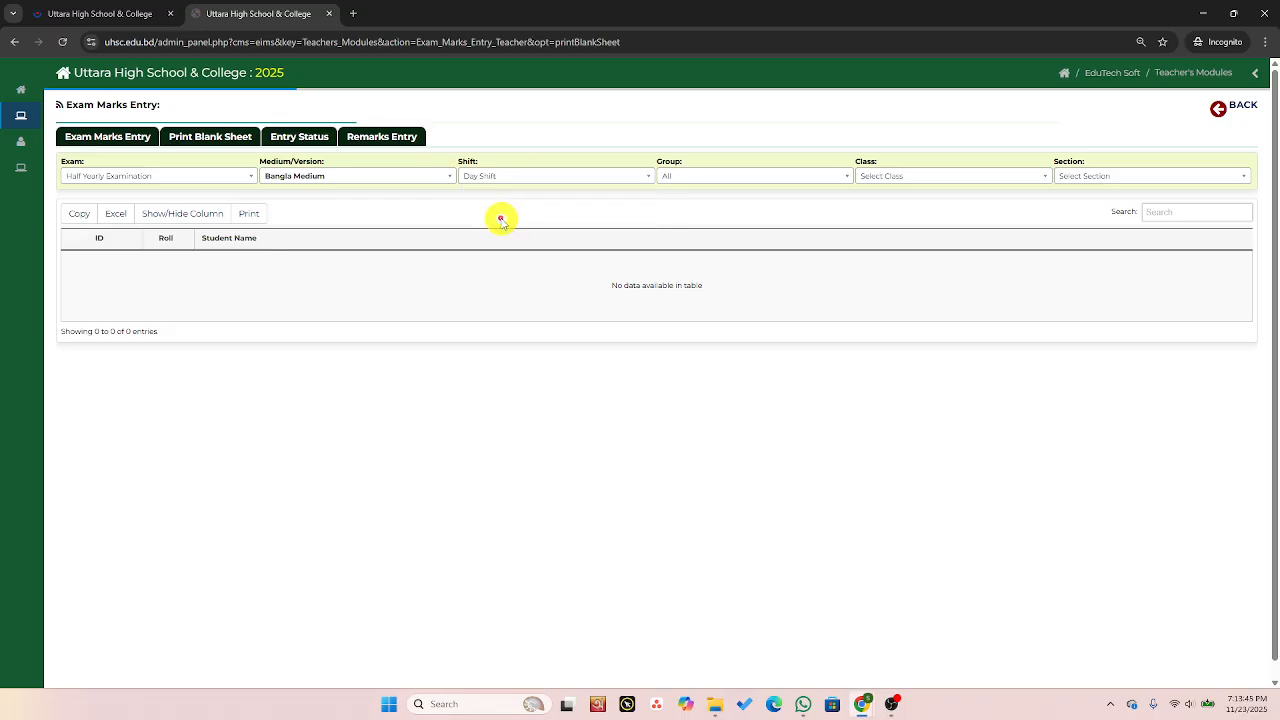
click(726, 180)
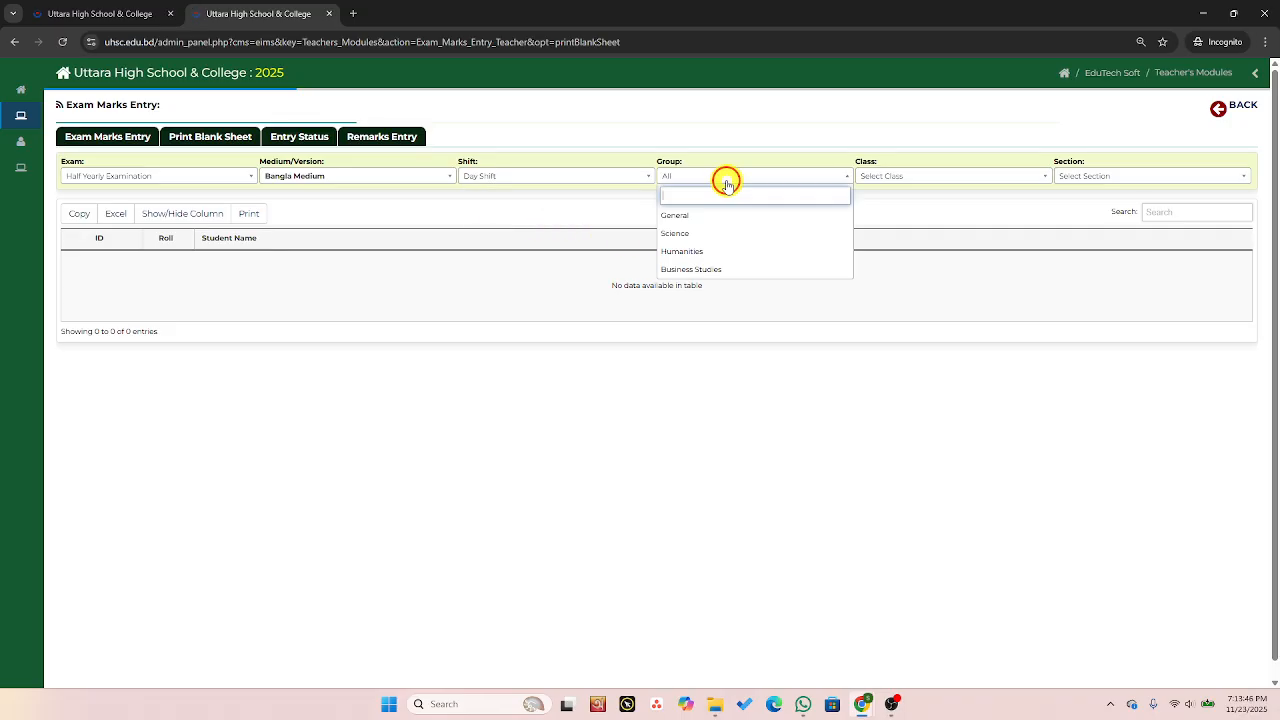
click(697, 233)
Choose class XI and section D to load the blank marks sheet.
click(929, 177)
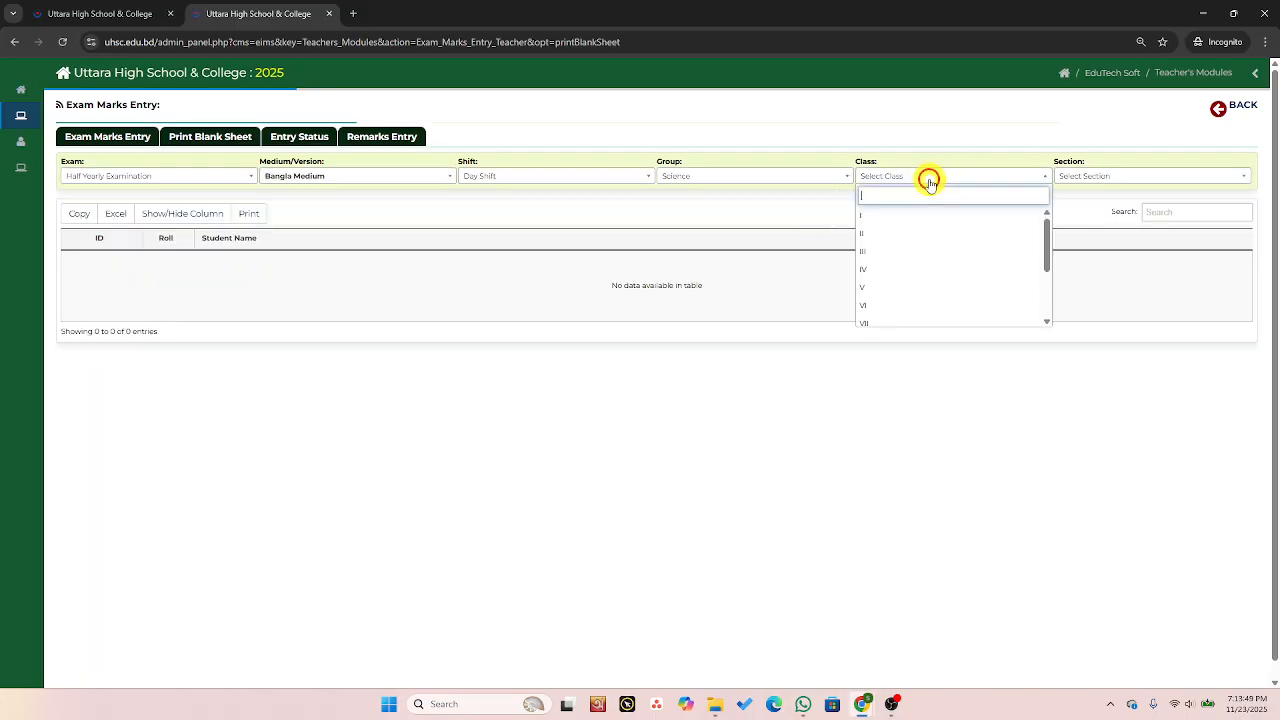
scroll(910, 250, down, 3)
click(884, 310)
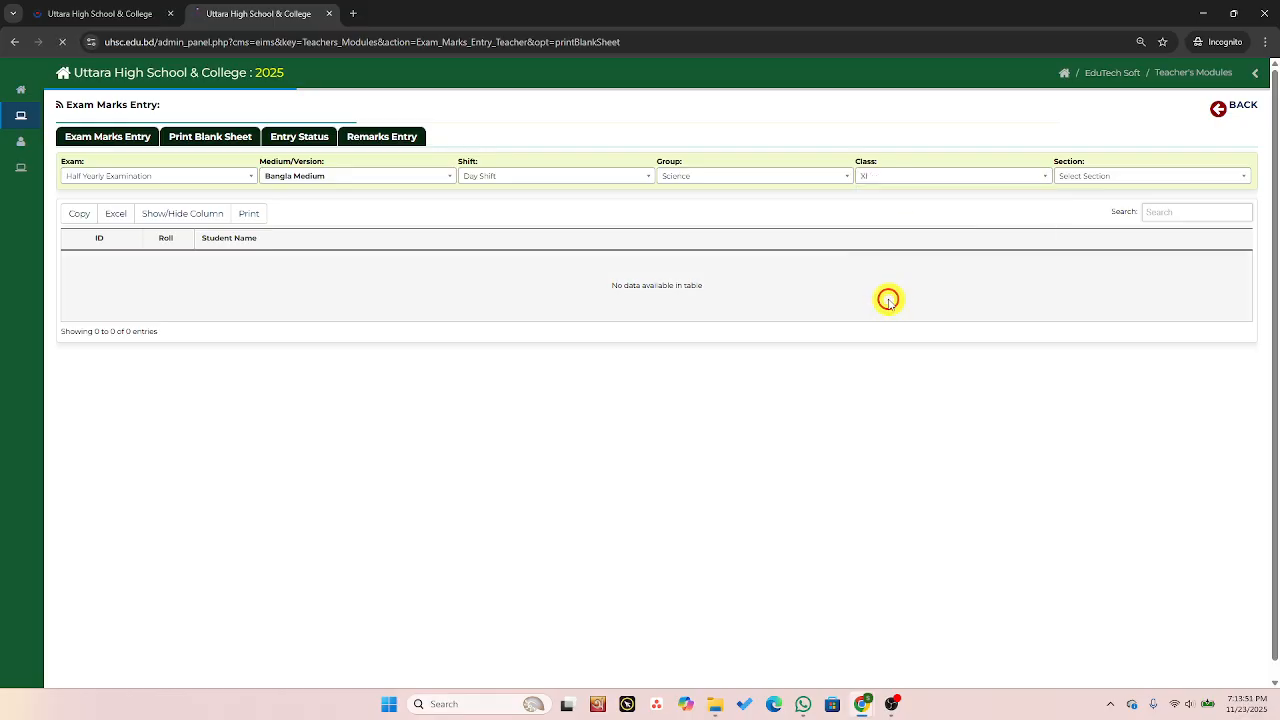
click(1105, 179)
click(1080, 268)
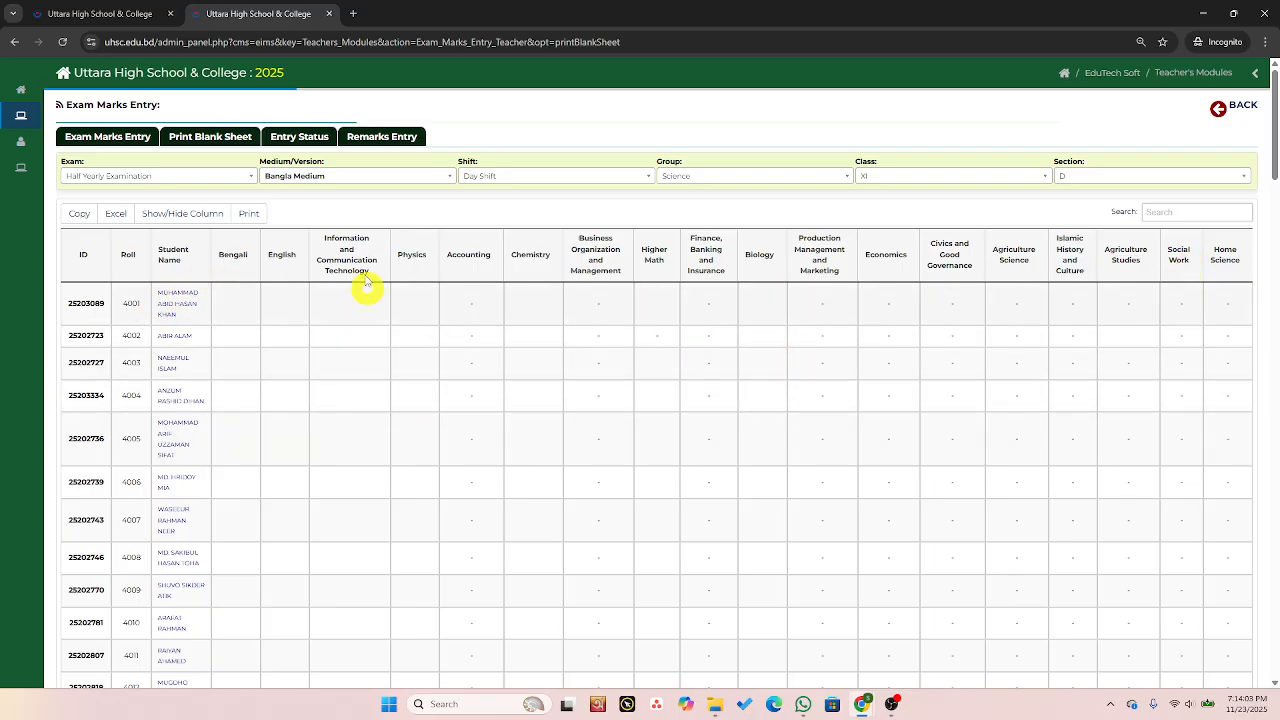
Open the print preview of the blank marks sheet, look through it, and cancel printing.
click(249, 216)
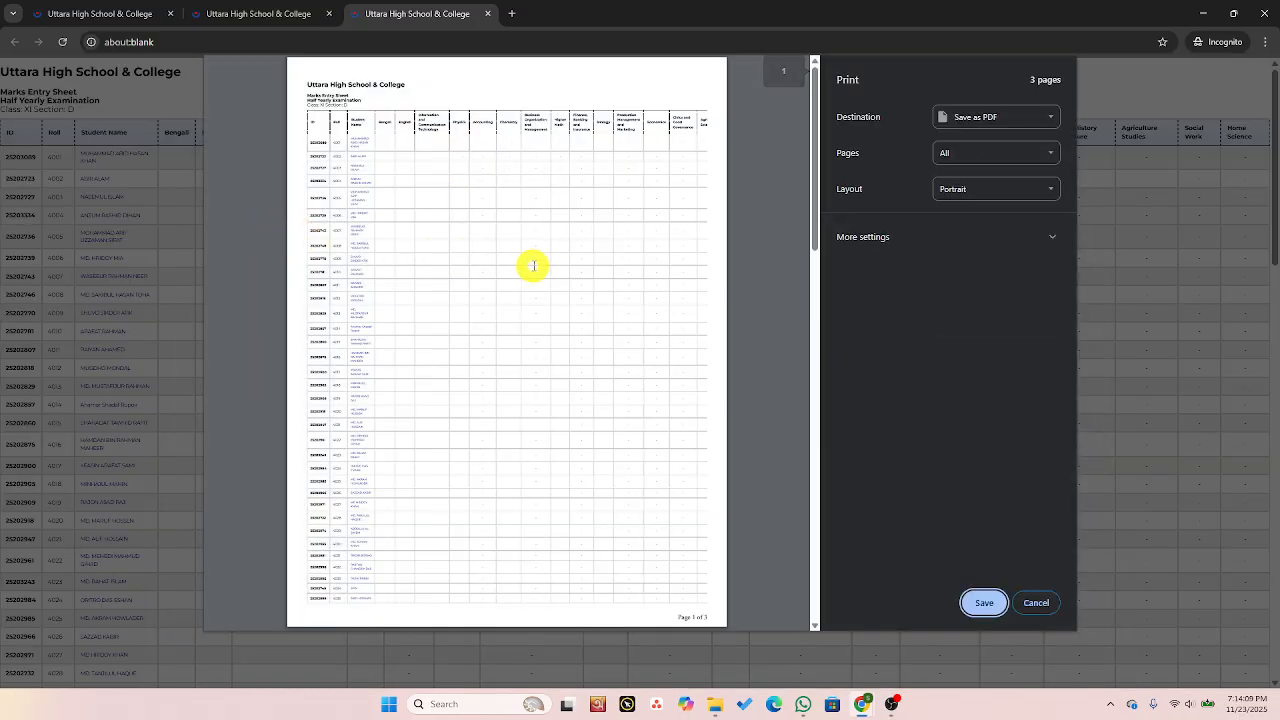
scroll(525, 265, down, 10)
scroll(521, 273, up, 10)
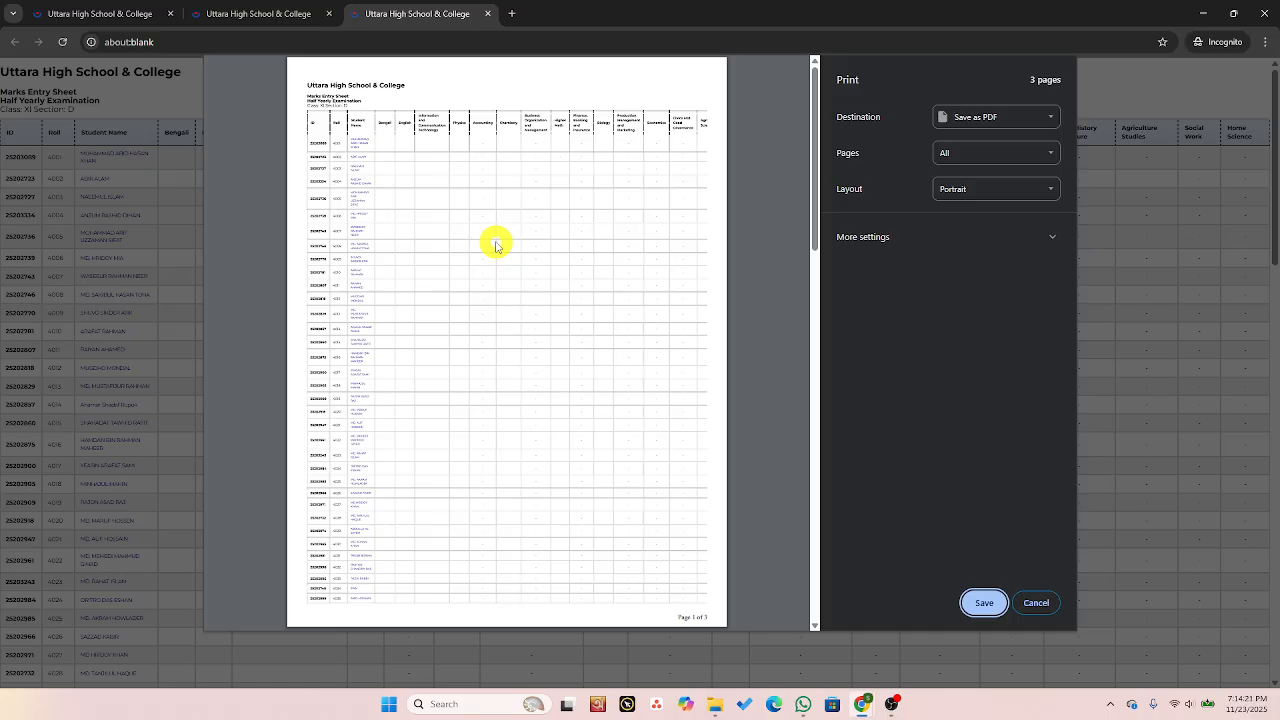
click(1036, 602)
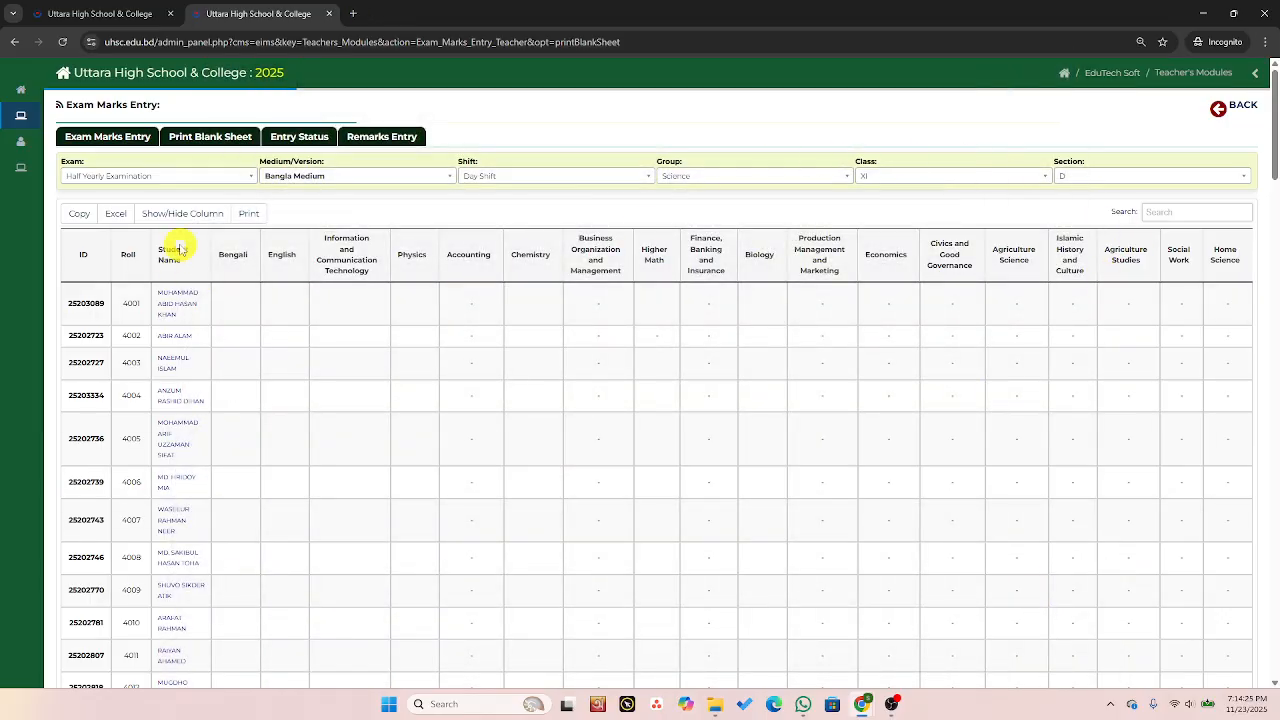
Switch to exam marks entry and select Half Yearly Examination as the exam.
click(112, 139)
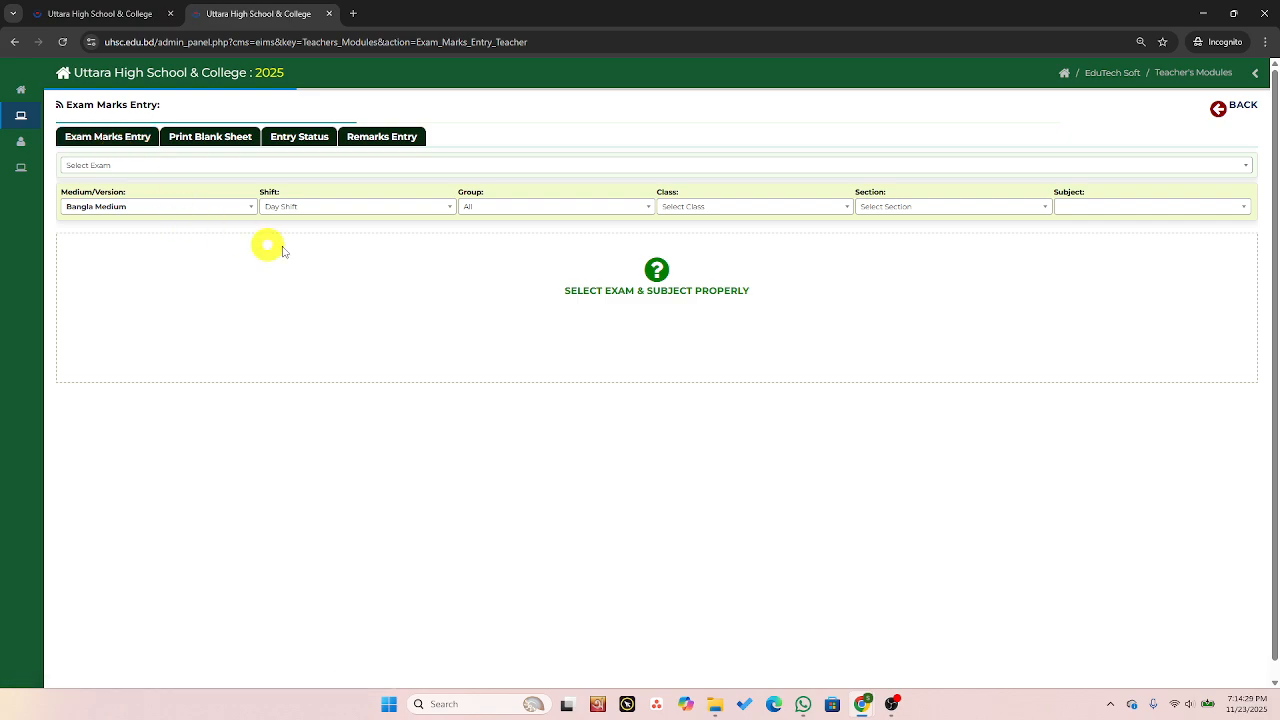
click(167, 165)
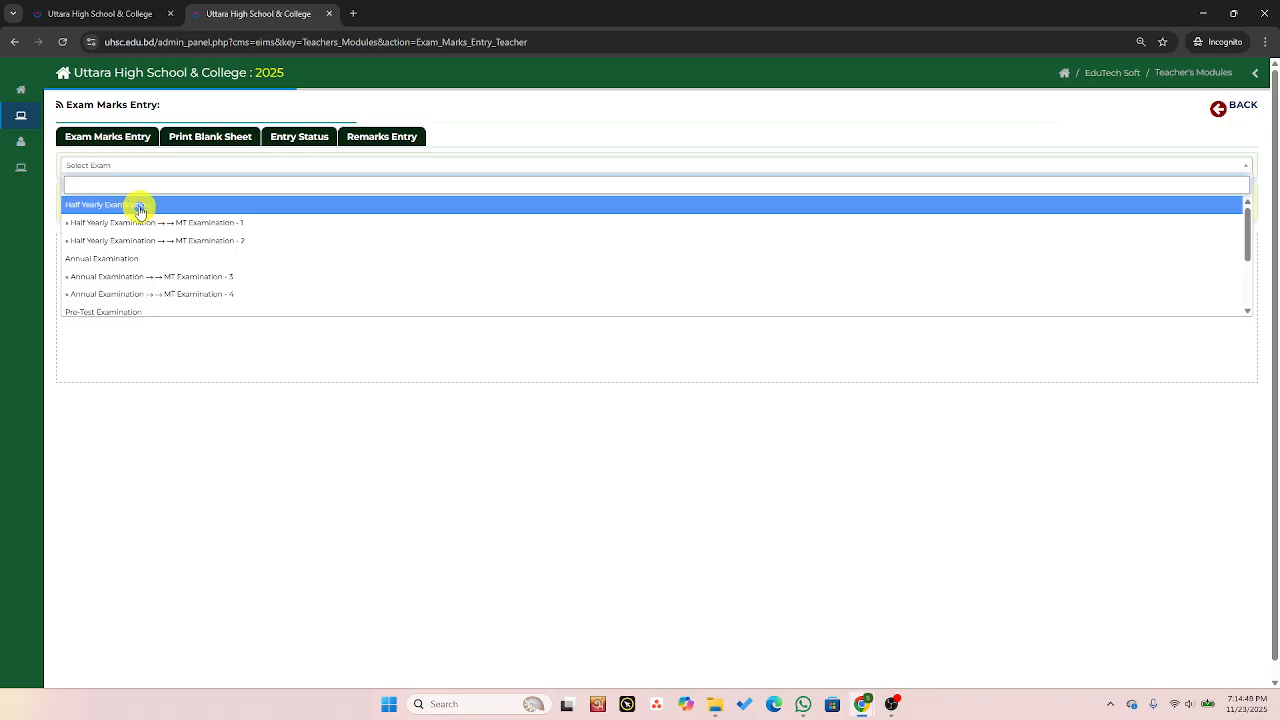
click(177, 207)
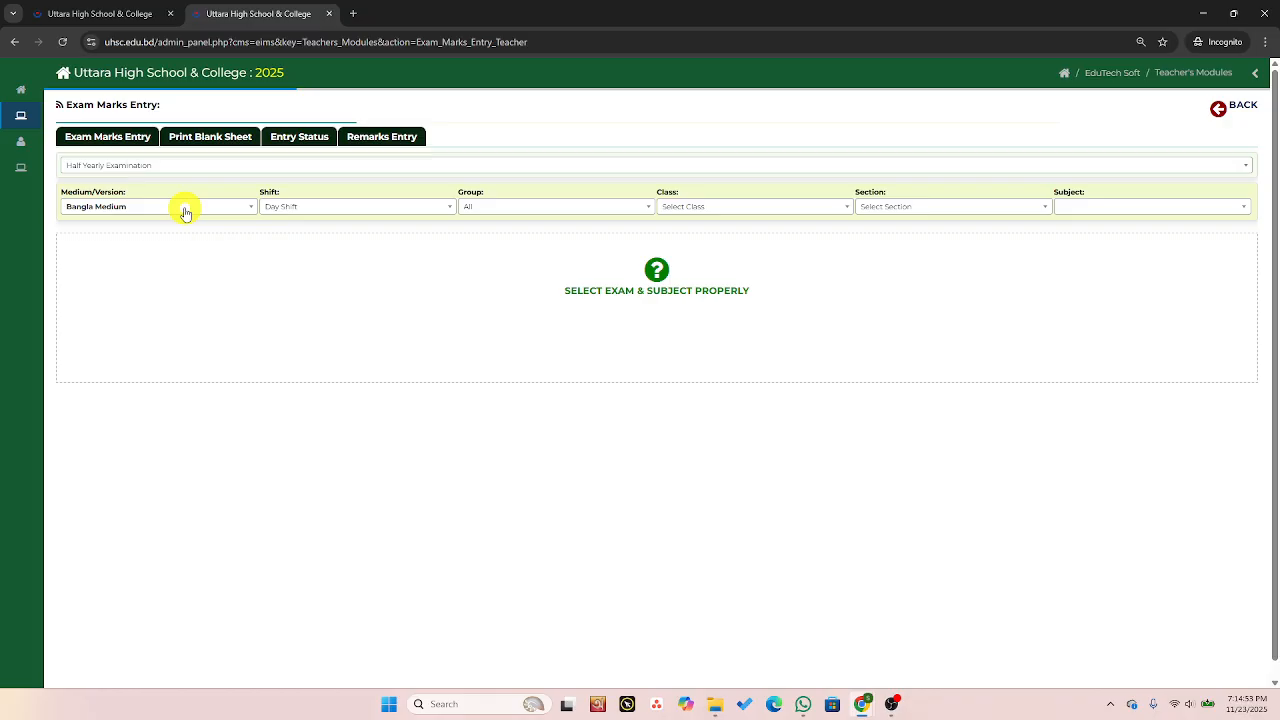
Set the group to Group: Science, class to XI and section to D for marks entry.
click(339, 210)
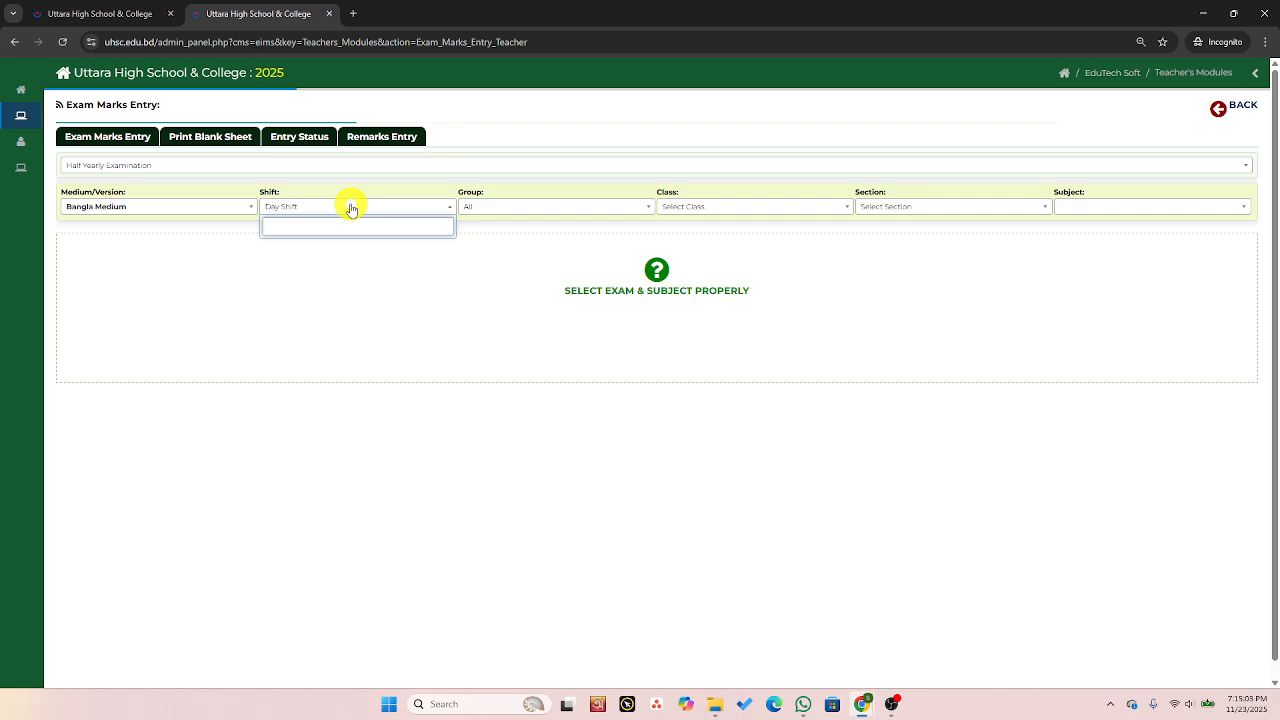
click(537, 206)
click(529, 246)
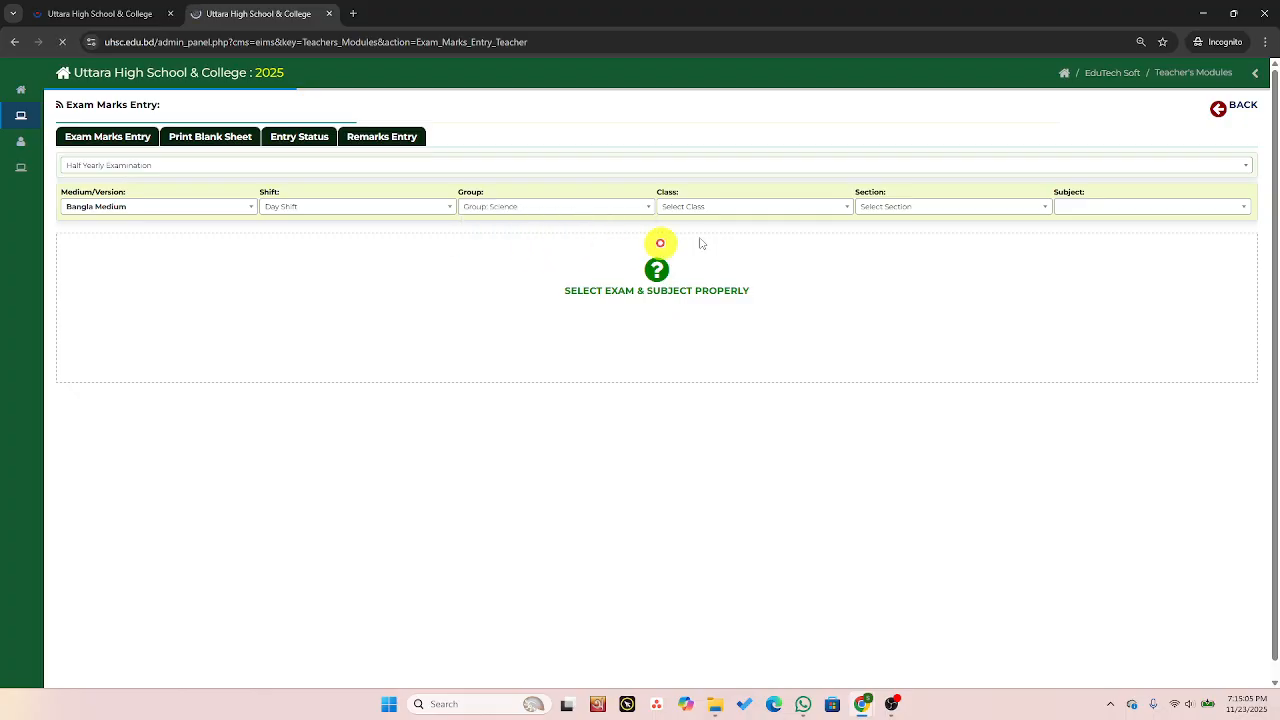
click(716, 212)
click(706, 243)
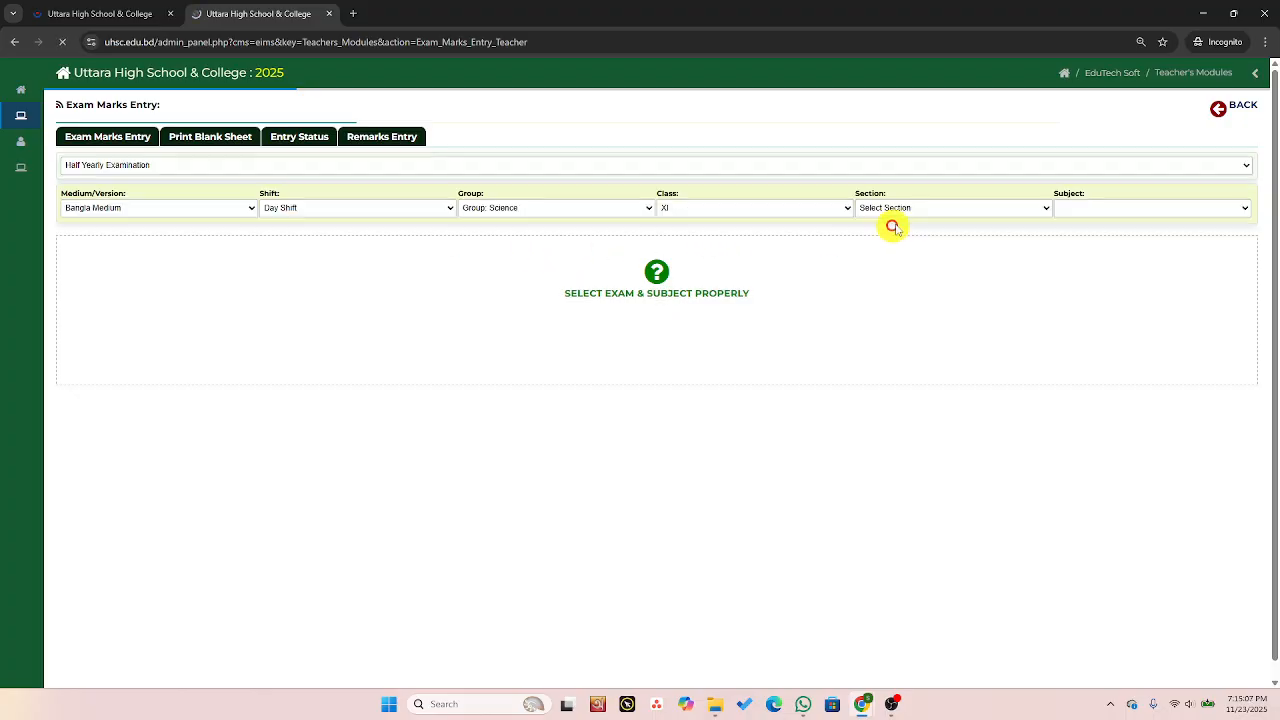
click(906, 208)
click(904, 245)
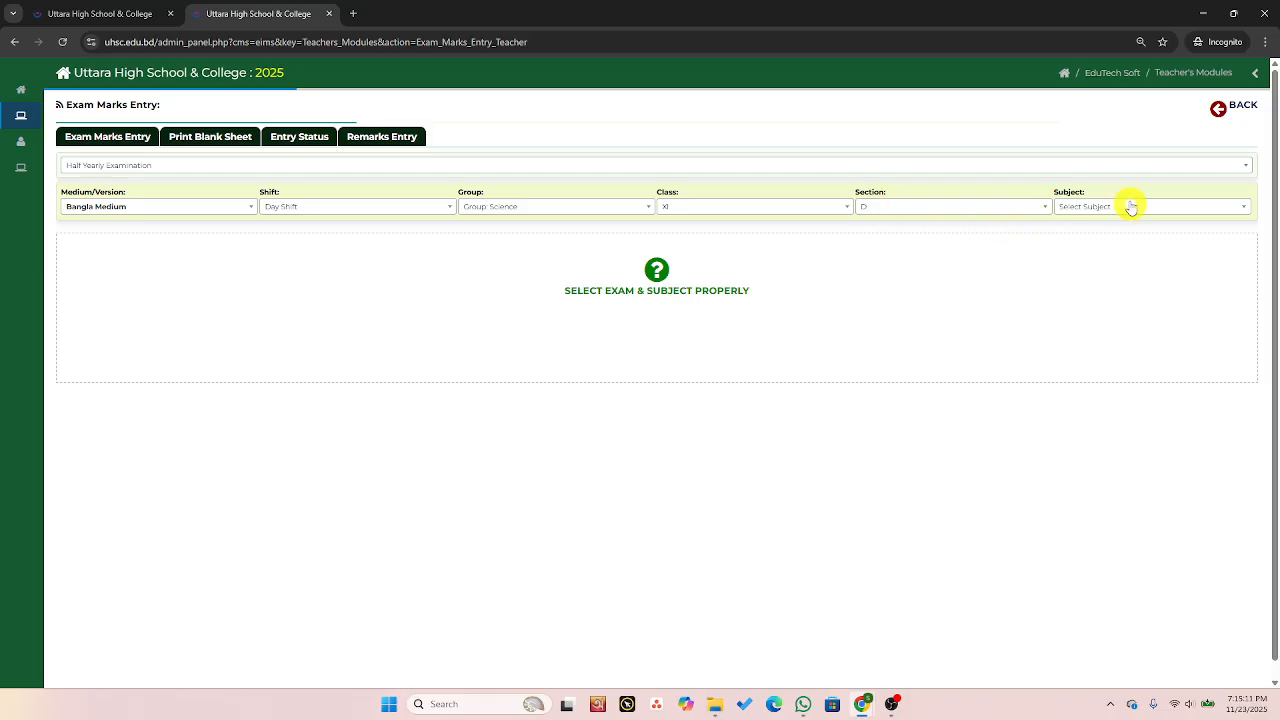
Choose Bengali as the subject to load the marks entry table.
click(1100, 210)
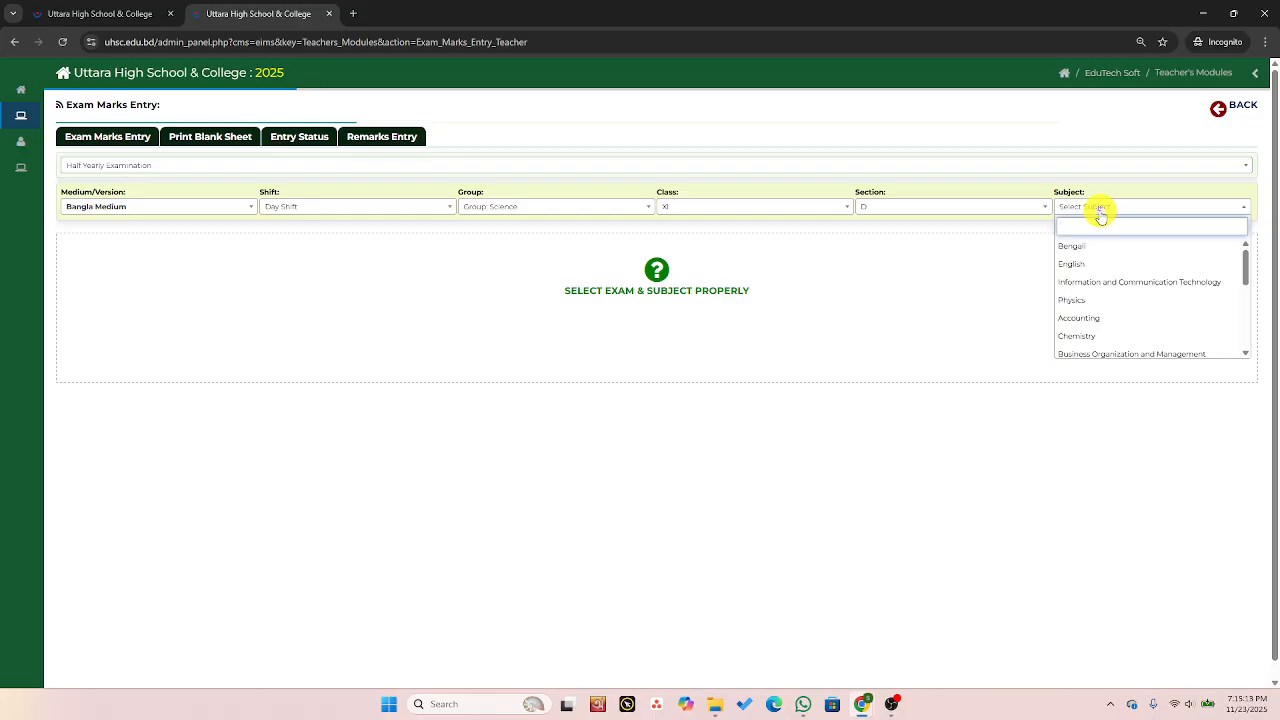
scroll(1108, 252, down, 4)
scroll(1106, 265, up, 4)
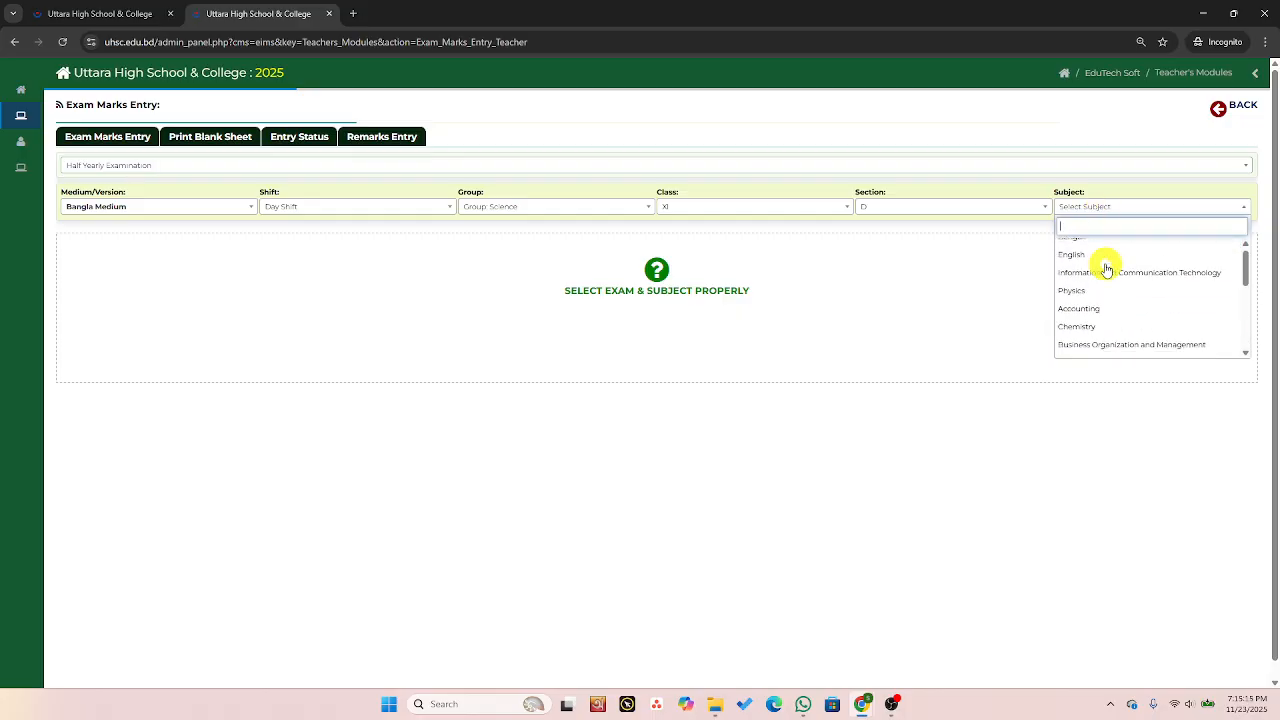
scroll(1106, 268, up, 1)
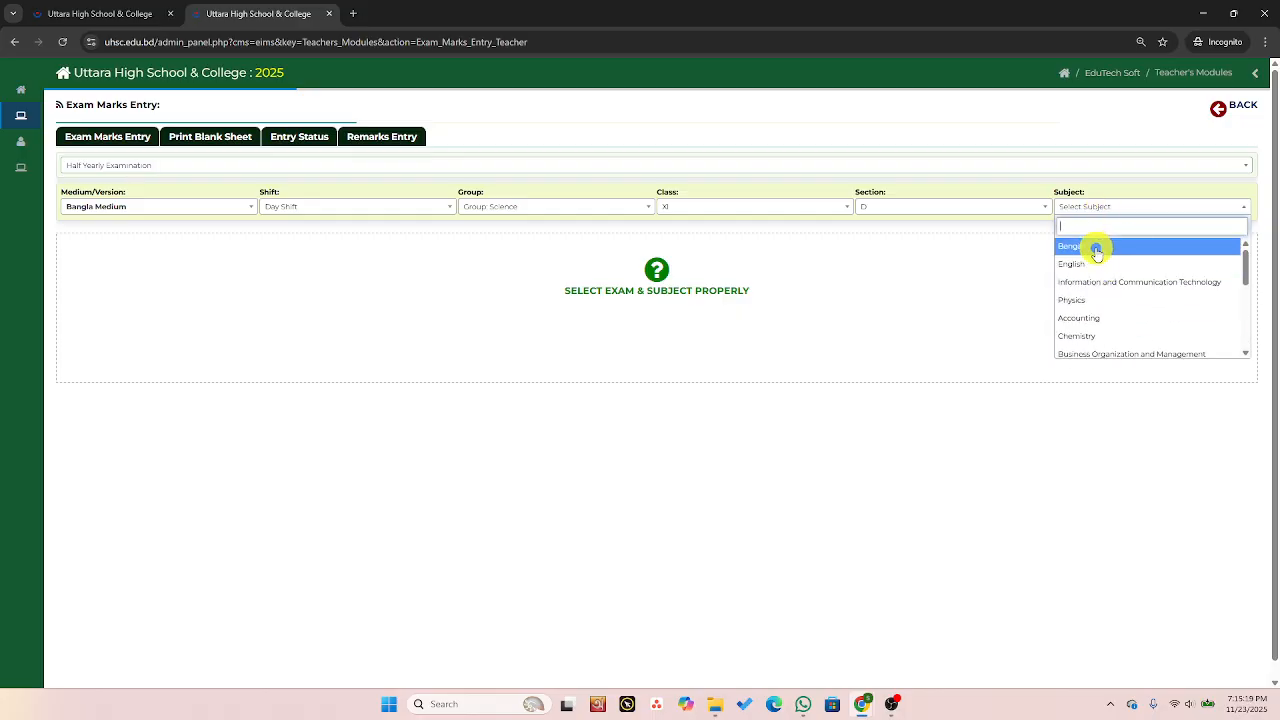
click(1096, 250)
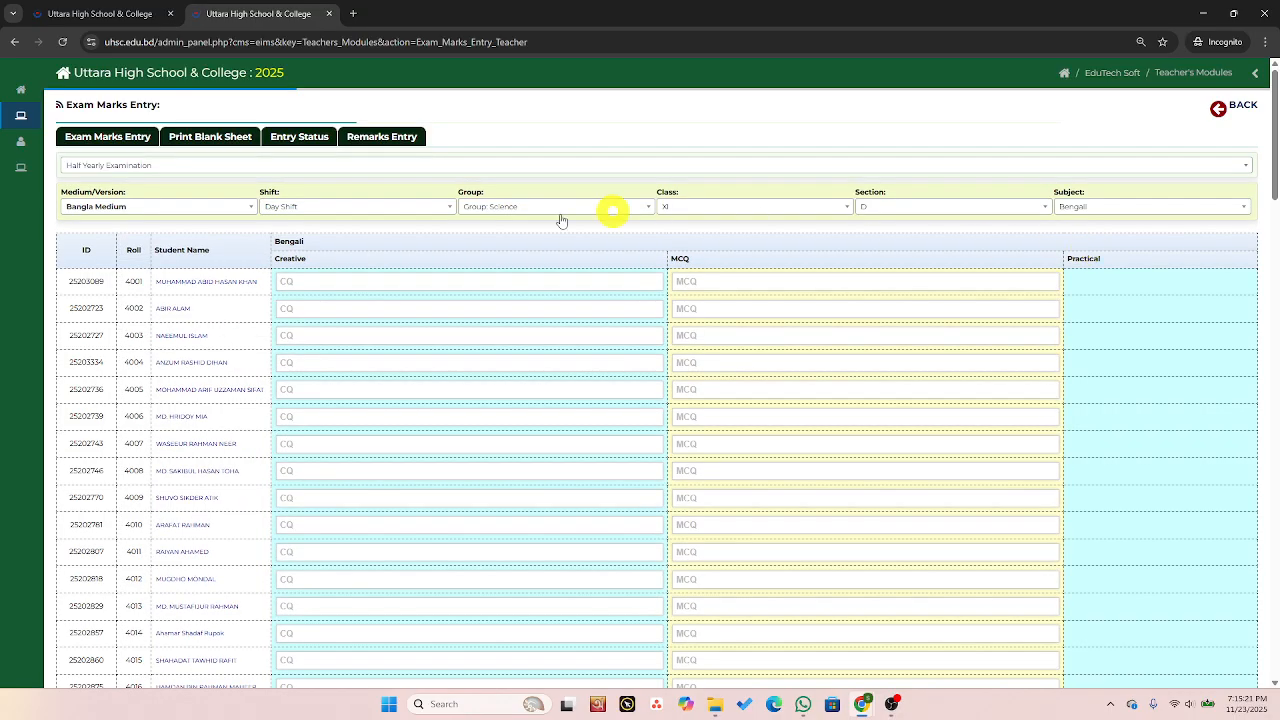
Enter Creative mark 65 and MCQ mark 23 for roll 4001.
click(310, 282)
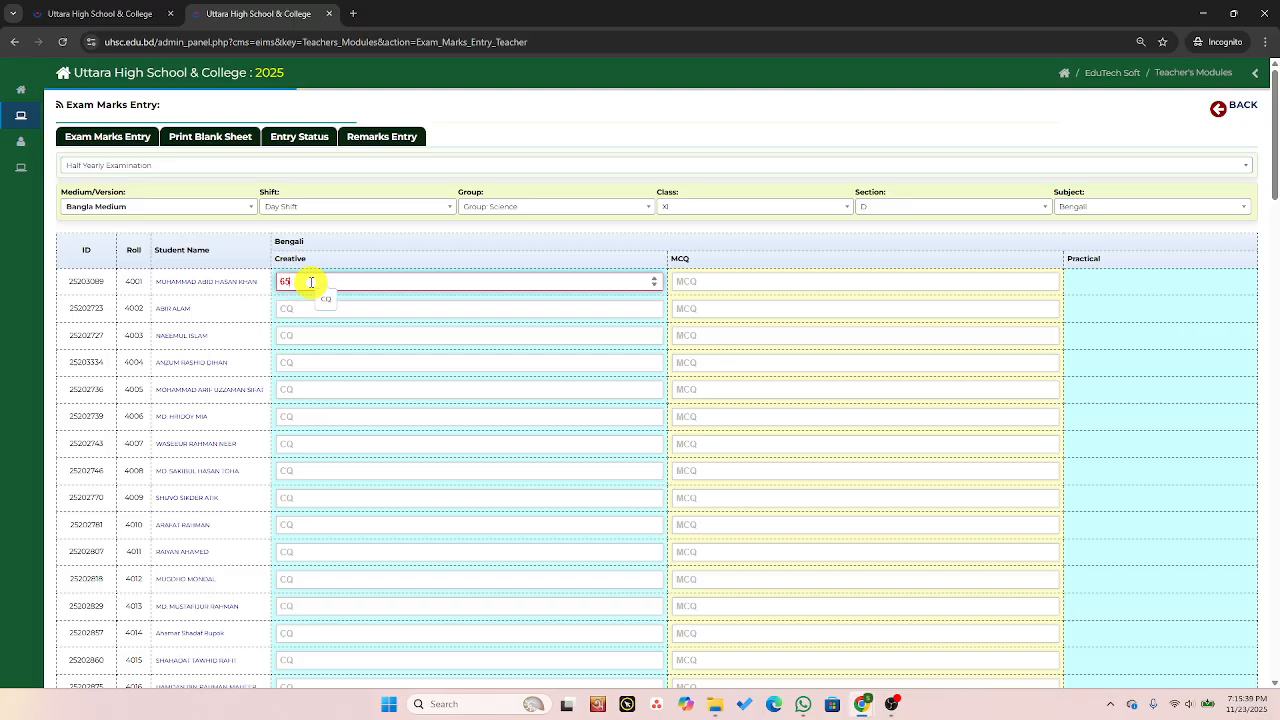
click(750, 276)
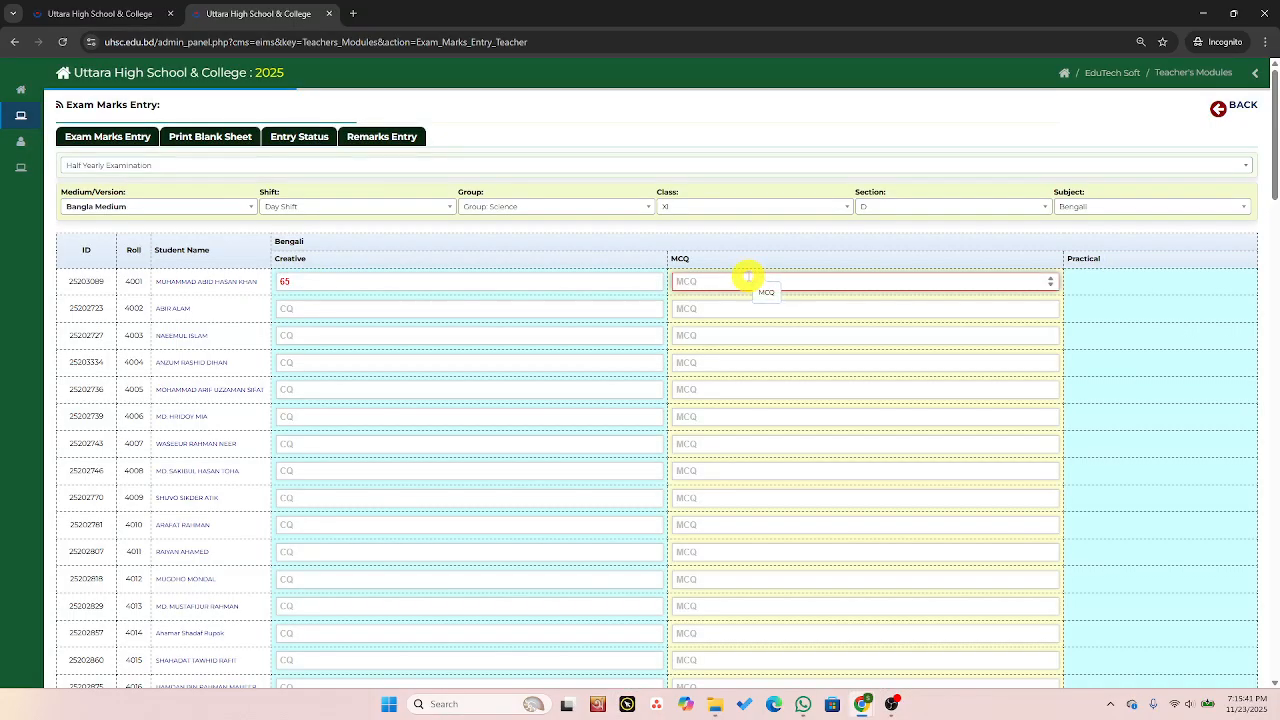
text(23)
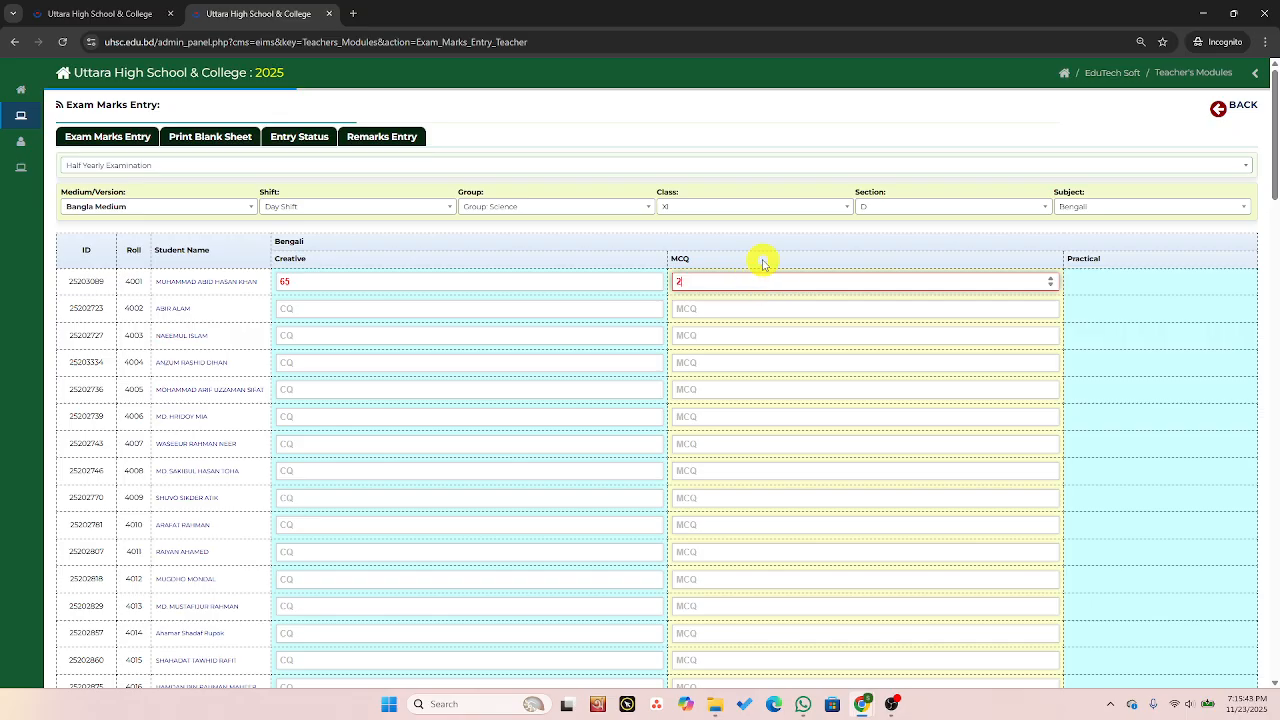
Enter Creative mark 45 and MCQ mark 15 for roll 4002.
click(376, 311)
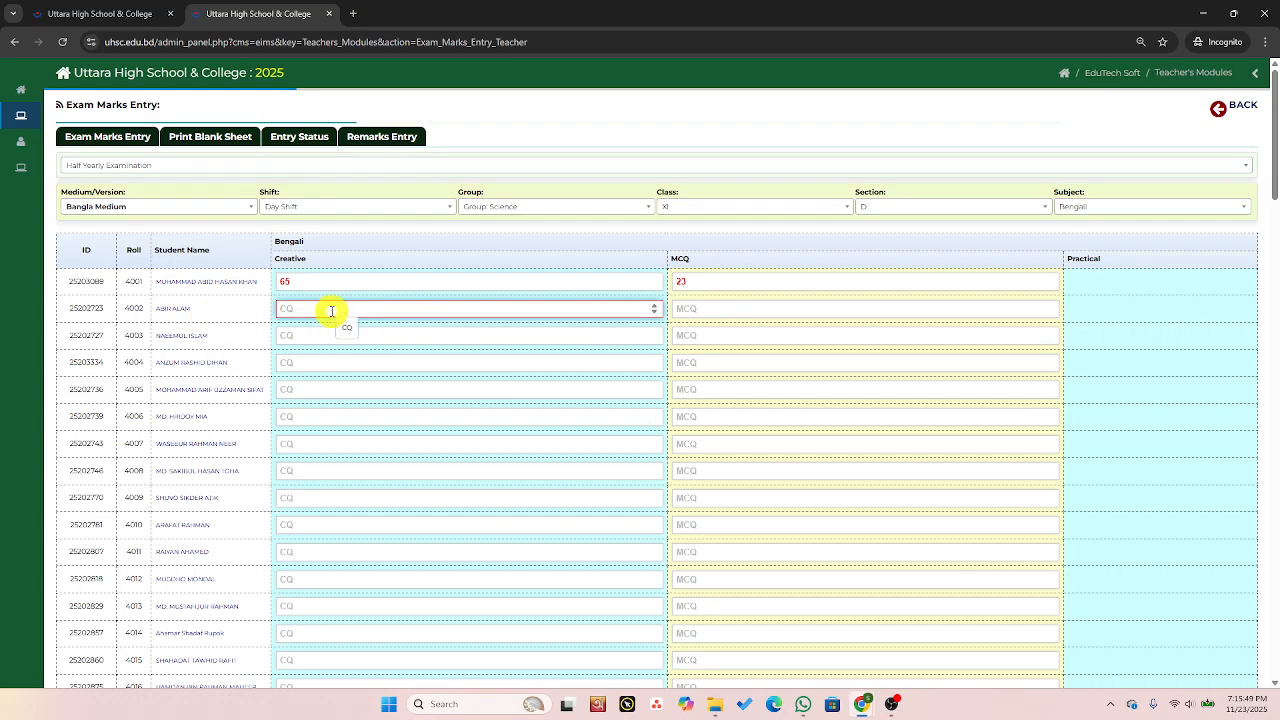
text(45)
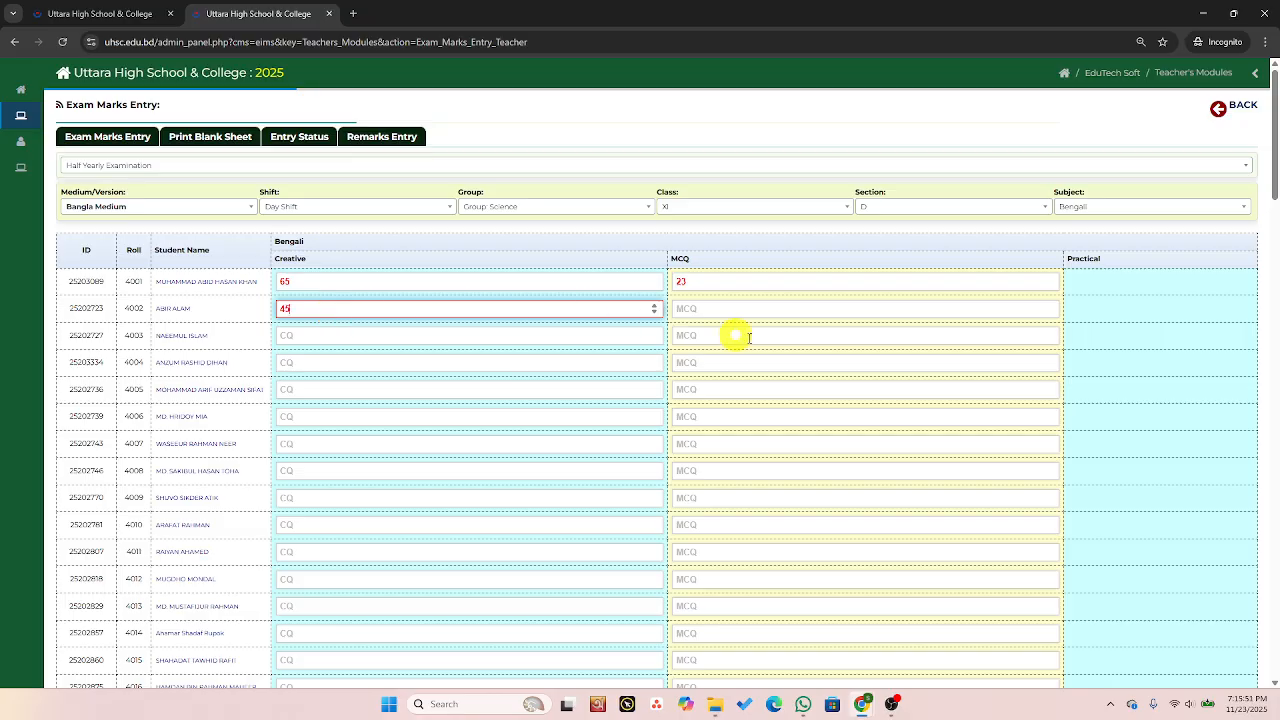
click(702, 310)
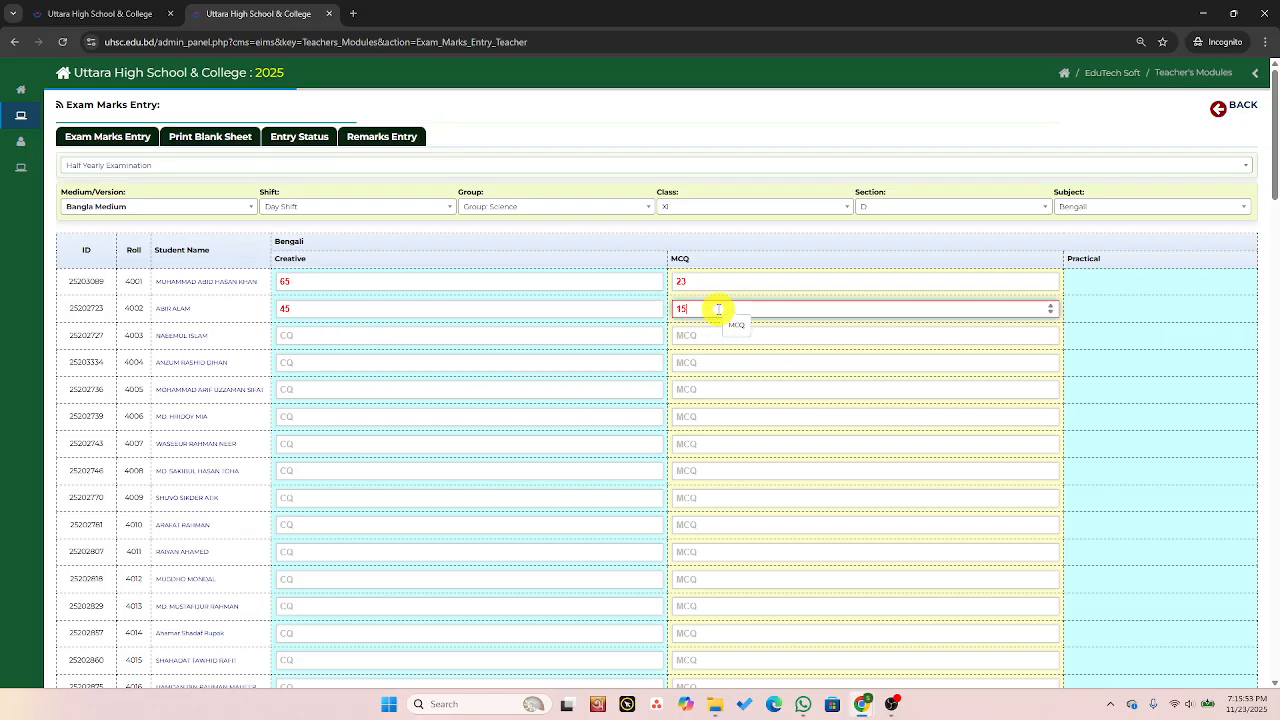
Scroll through the full student list down to the submit button and back to the top.
click(786, 360)
scroll(780, 350, down, 1)
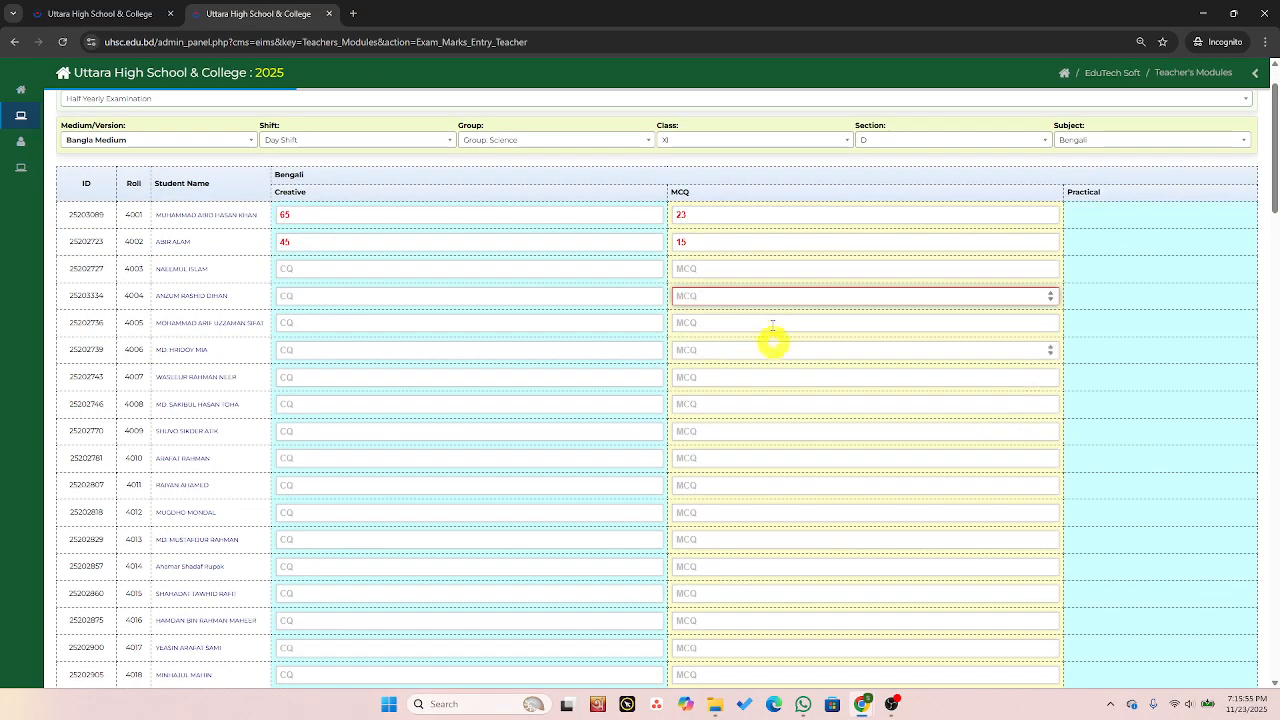
scroll(770, 320, down, 20)
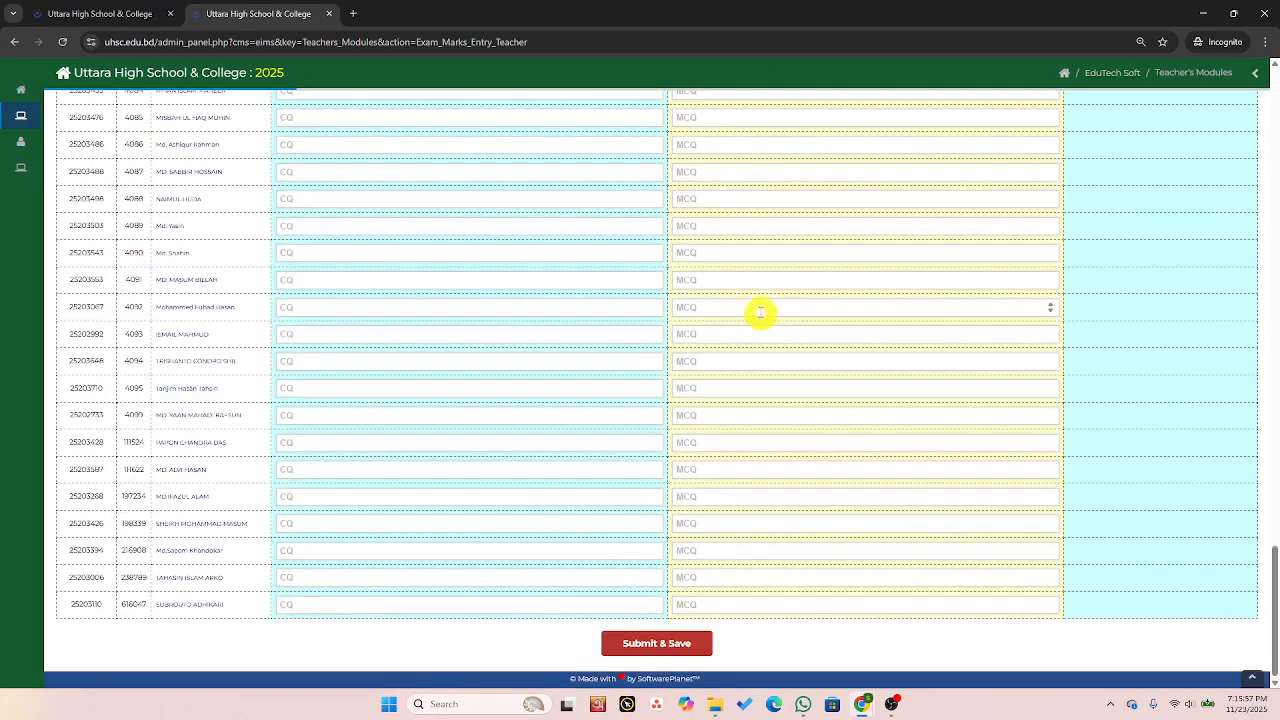
scroll(743, 314, up, 15)
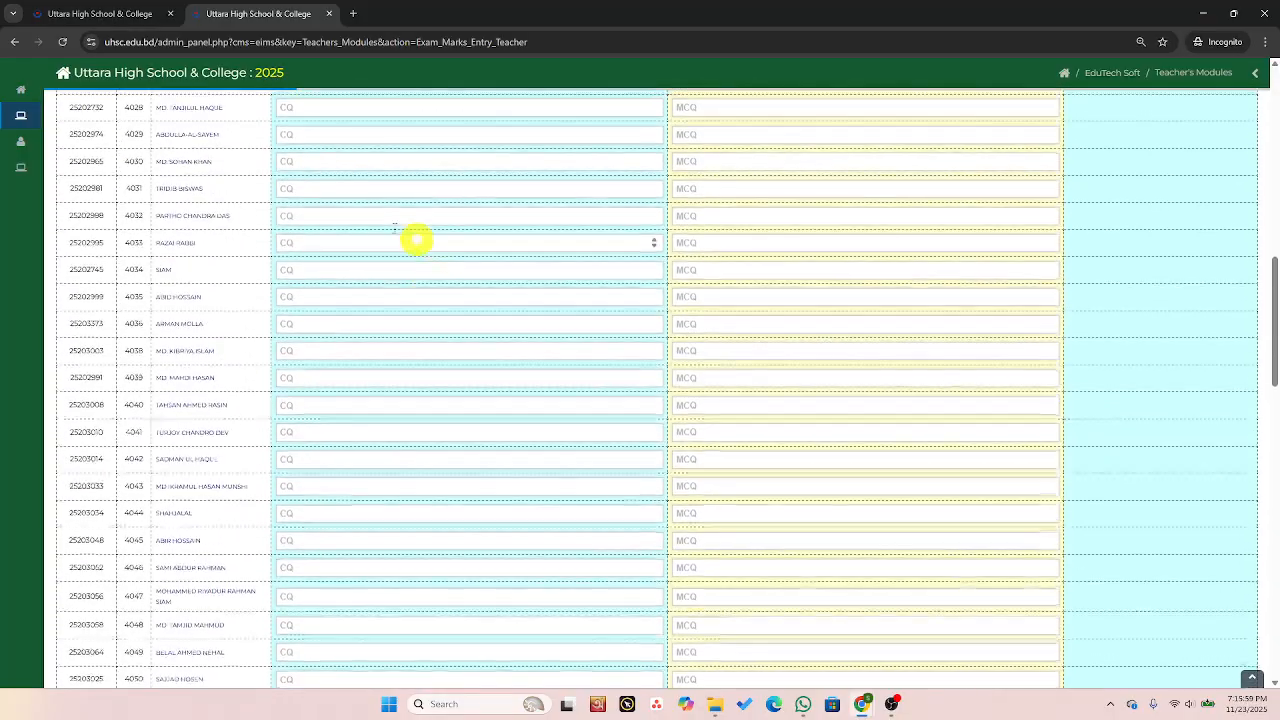
scroll(416, 240, up, 10)
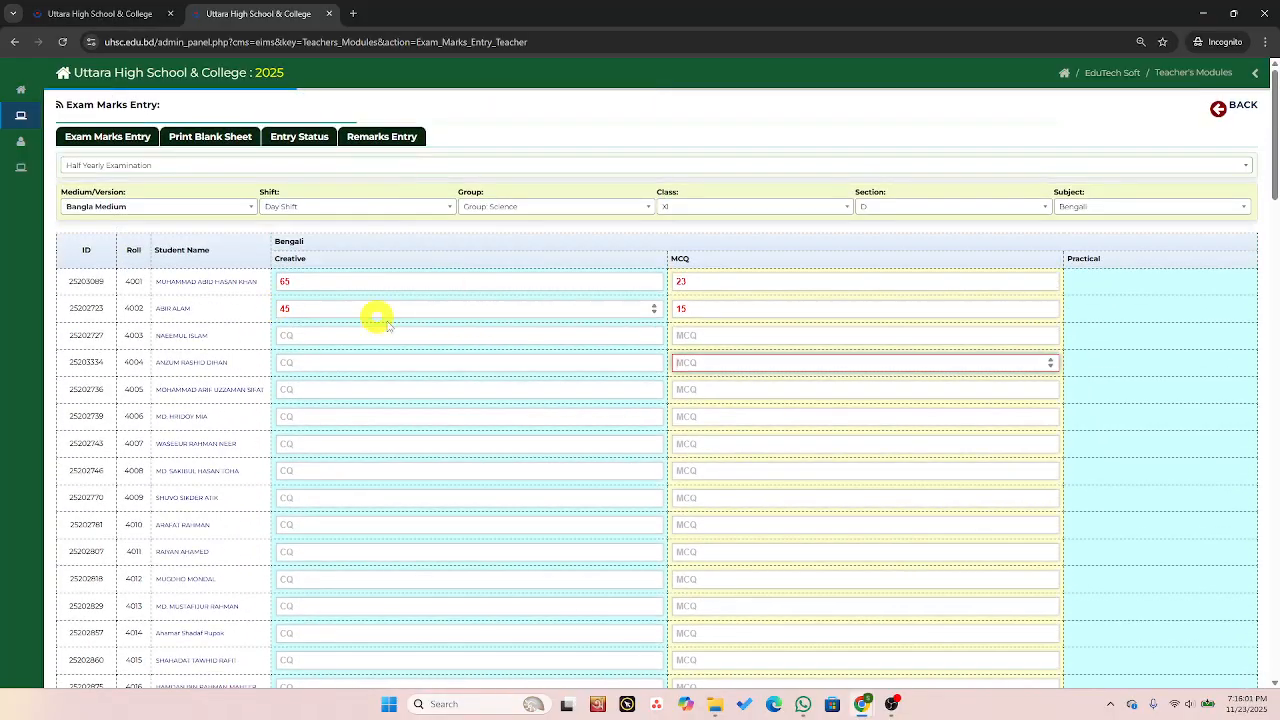
Dismiss the error dialog and enter Creative mark 70 for roll 4003.
click(315, 336)
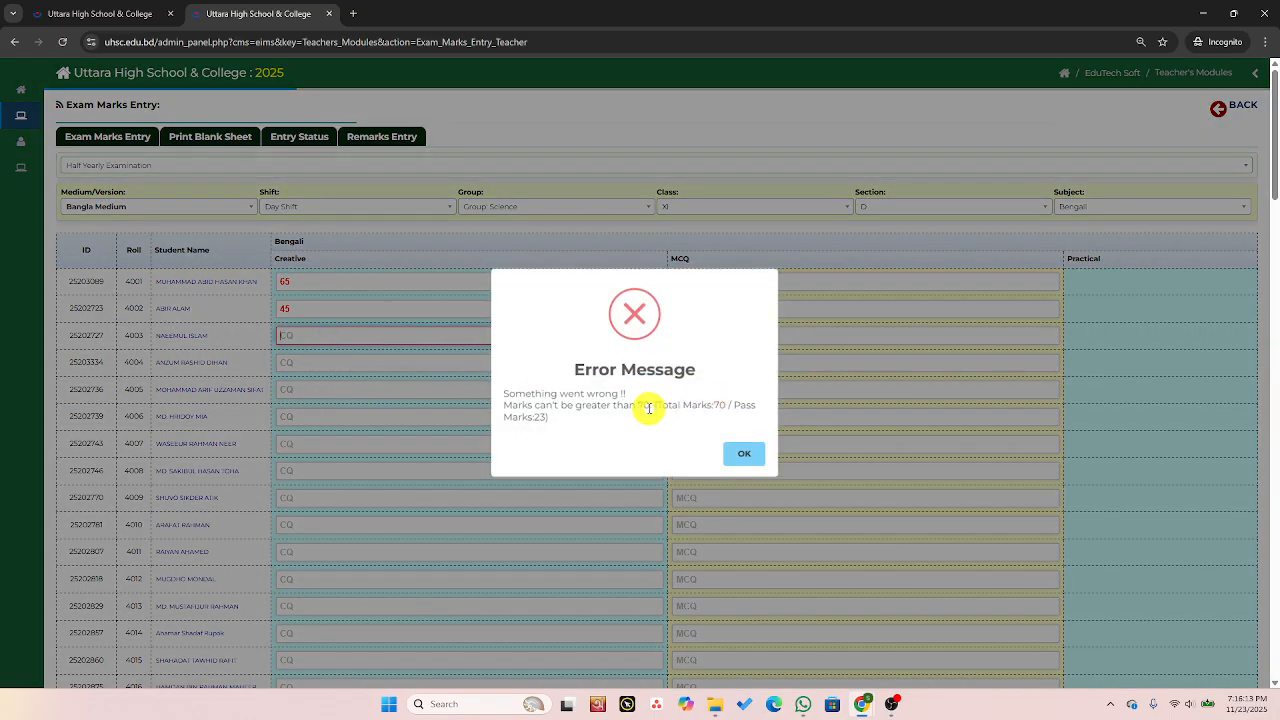
click(746, 455)
click(327, 335)
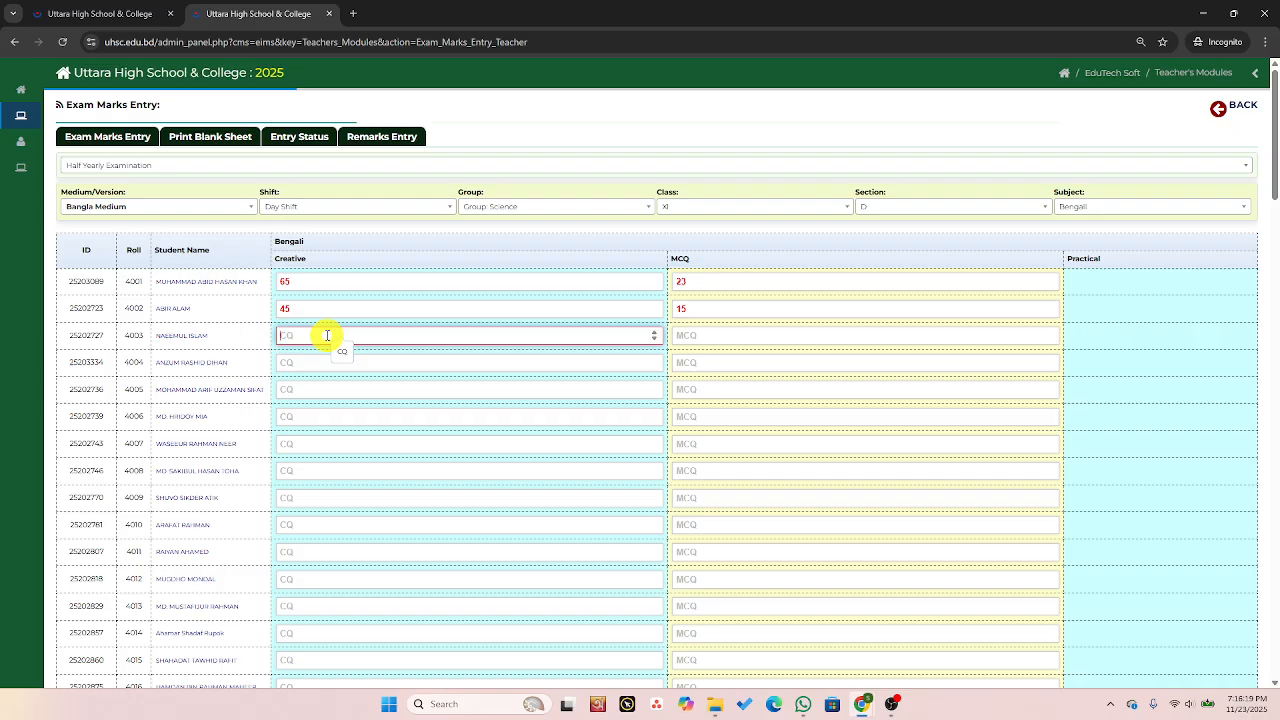
text(70)
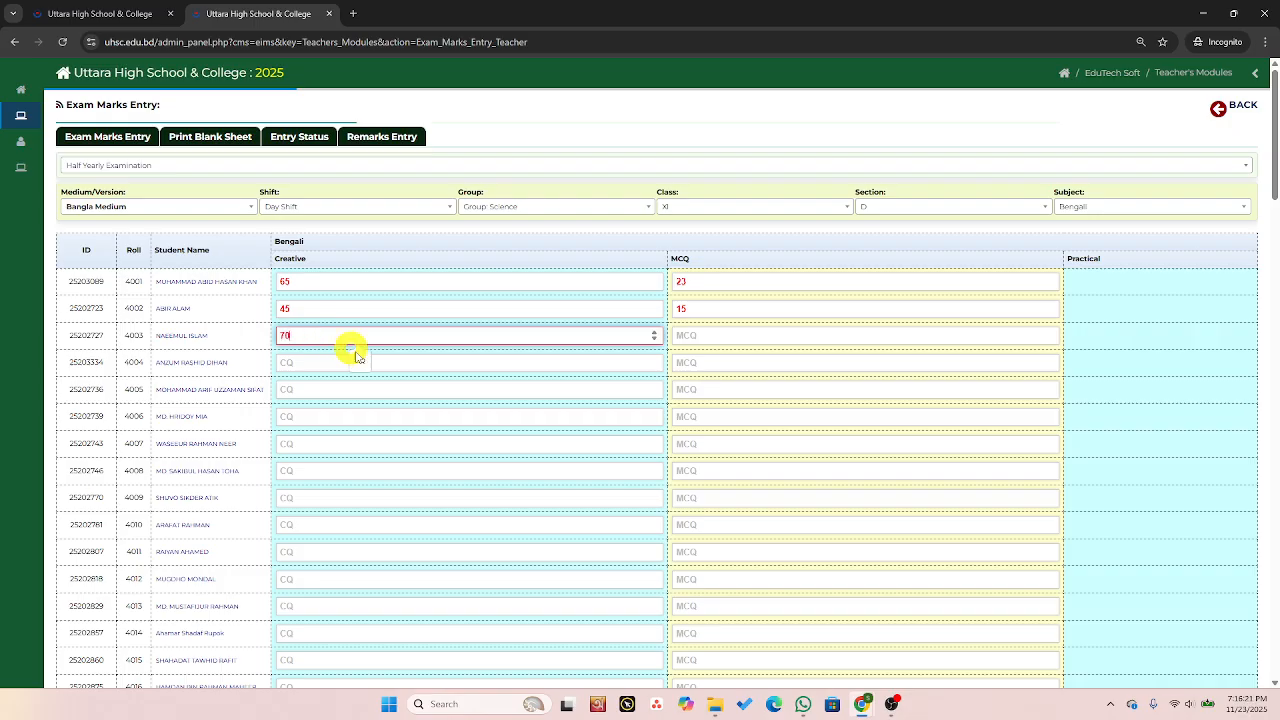
Enter MCQ mark 25 for roll 4003, dismissing the error shown for the first attempt.
click(701, 335)
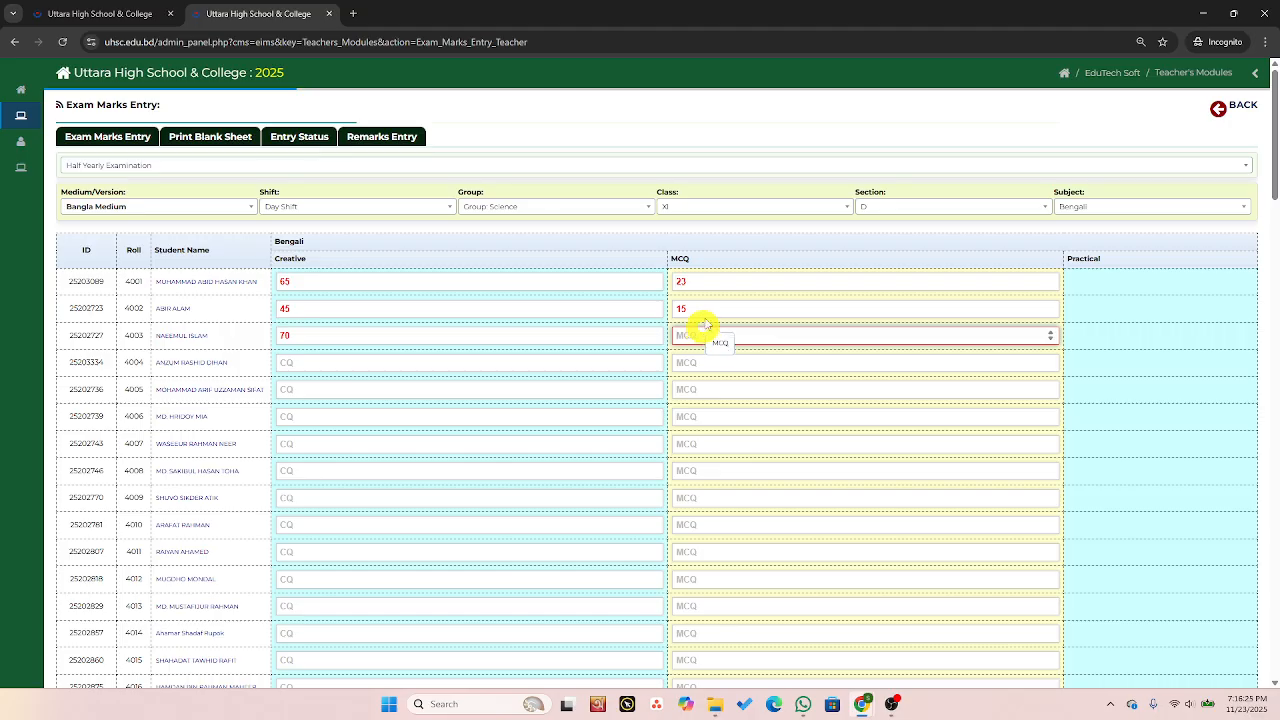
text(5)
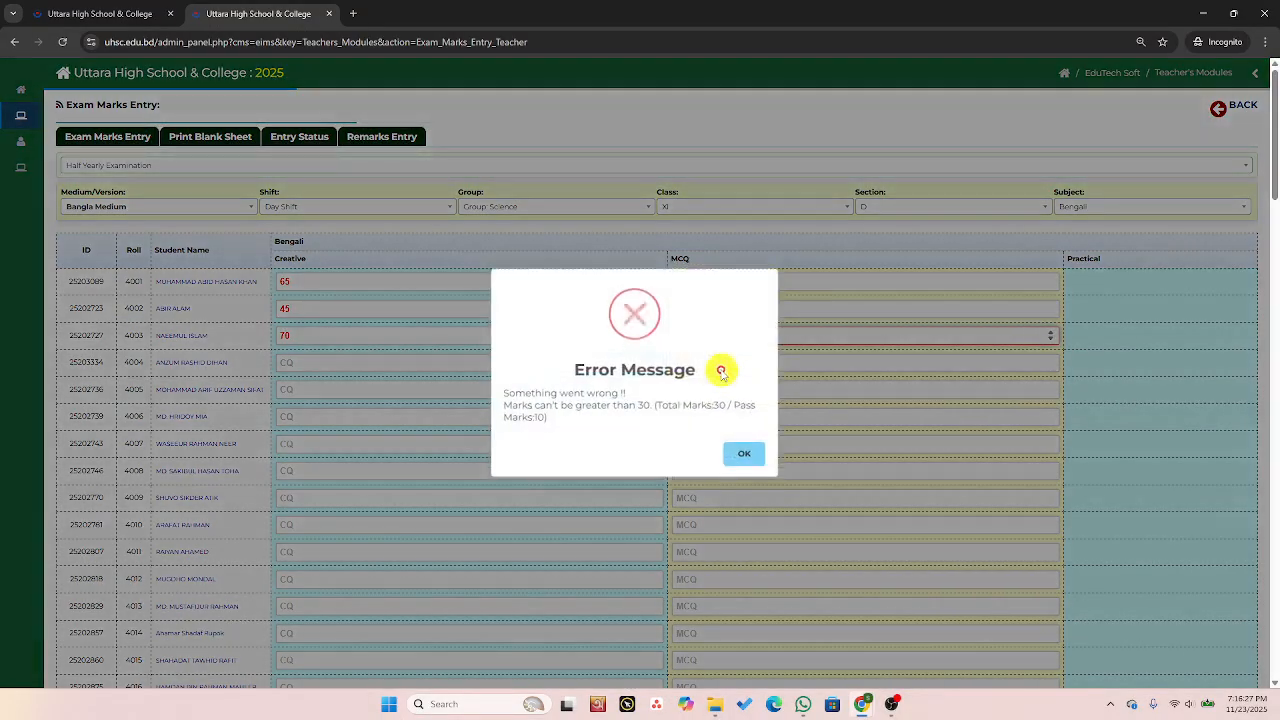
click(749, 456)
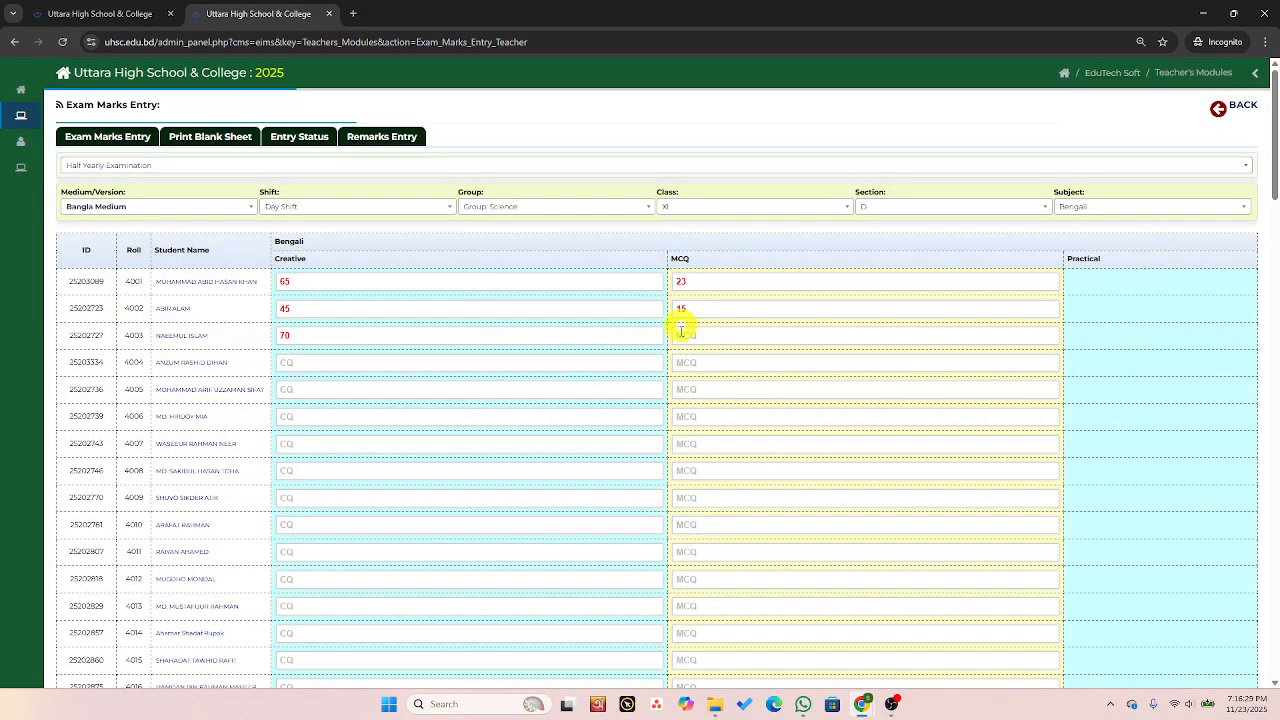
click(680, 338)
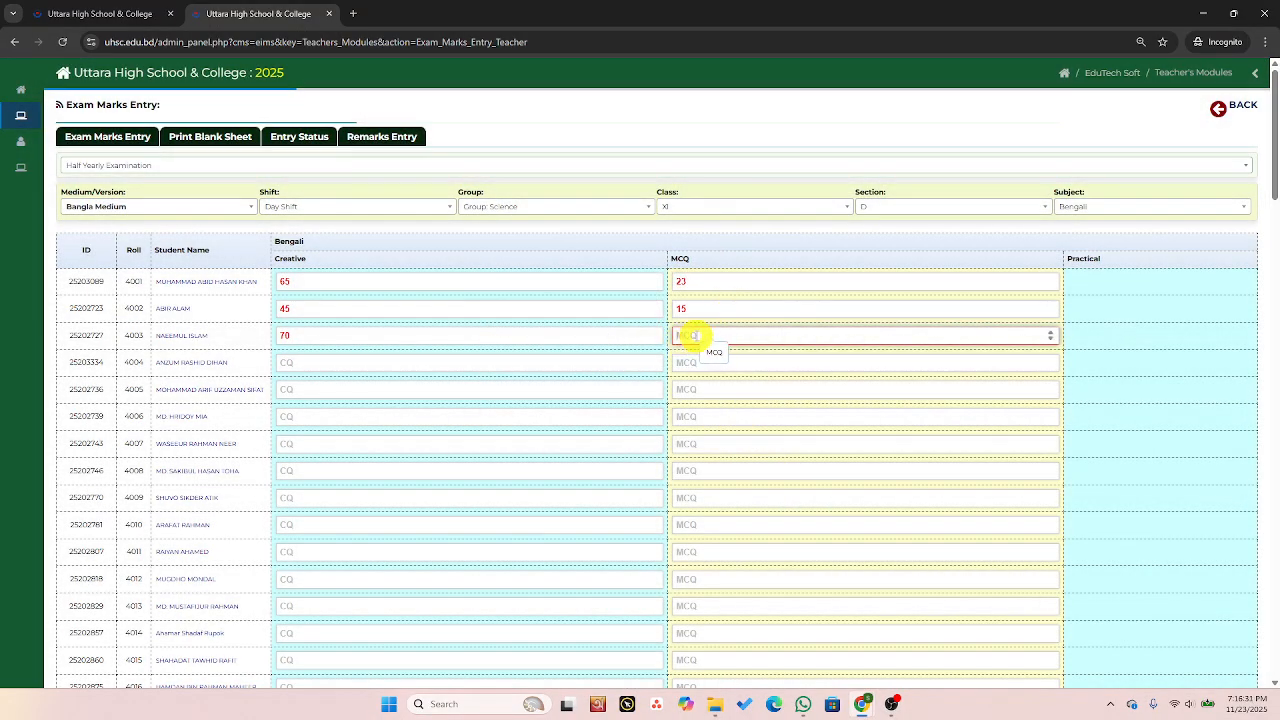
text(25)
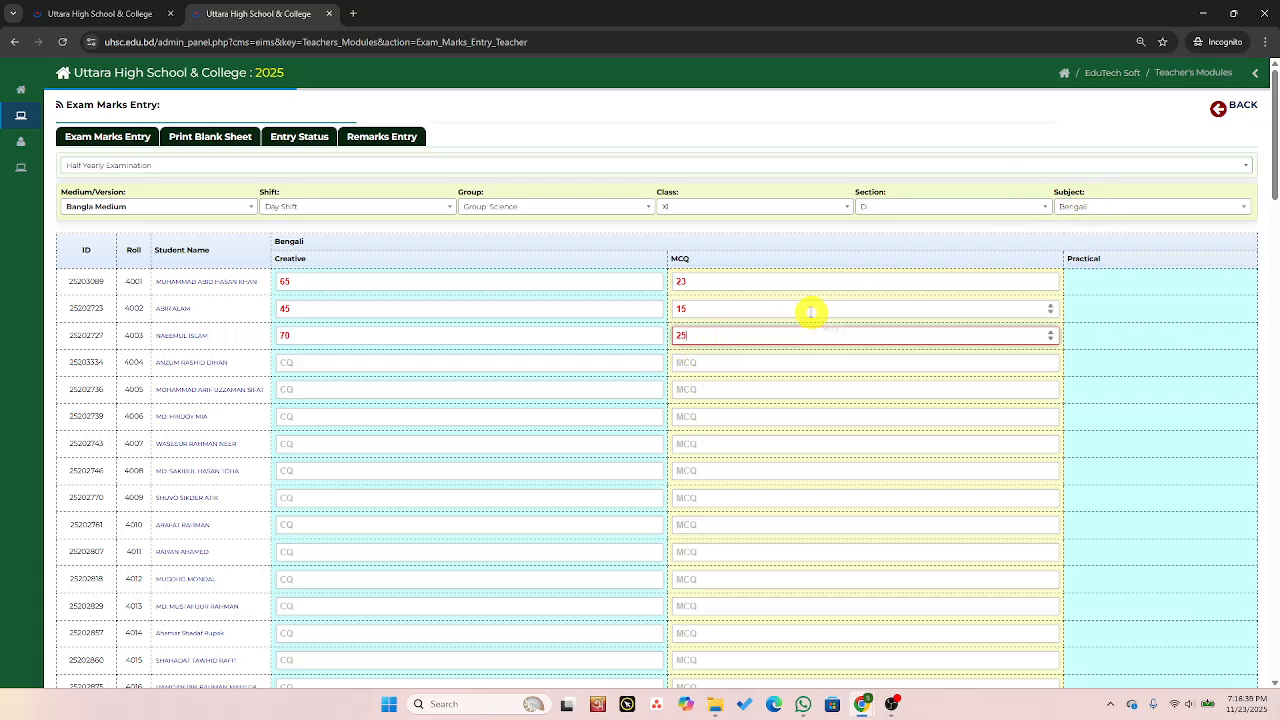
Submit and save the entered Bengali marks and acknowledge the confirmation.
scroll(808, 312, down, 15)
scroll(808, 312, down, 8)
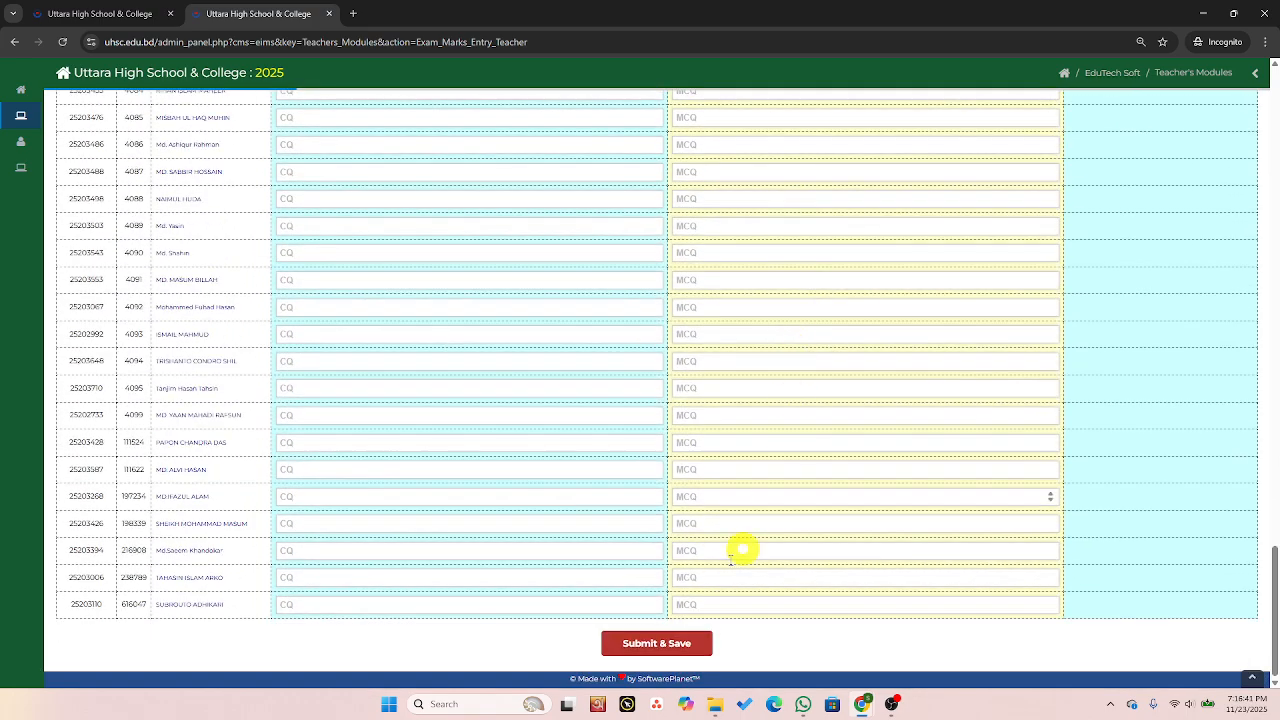
click(654, 644)
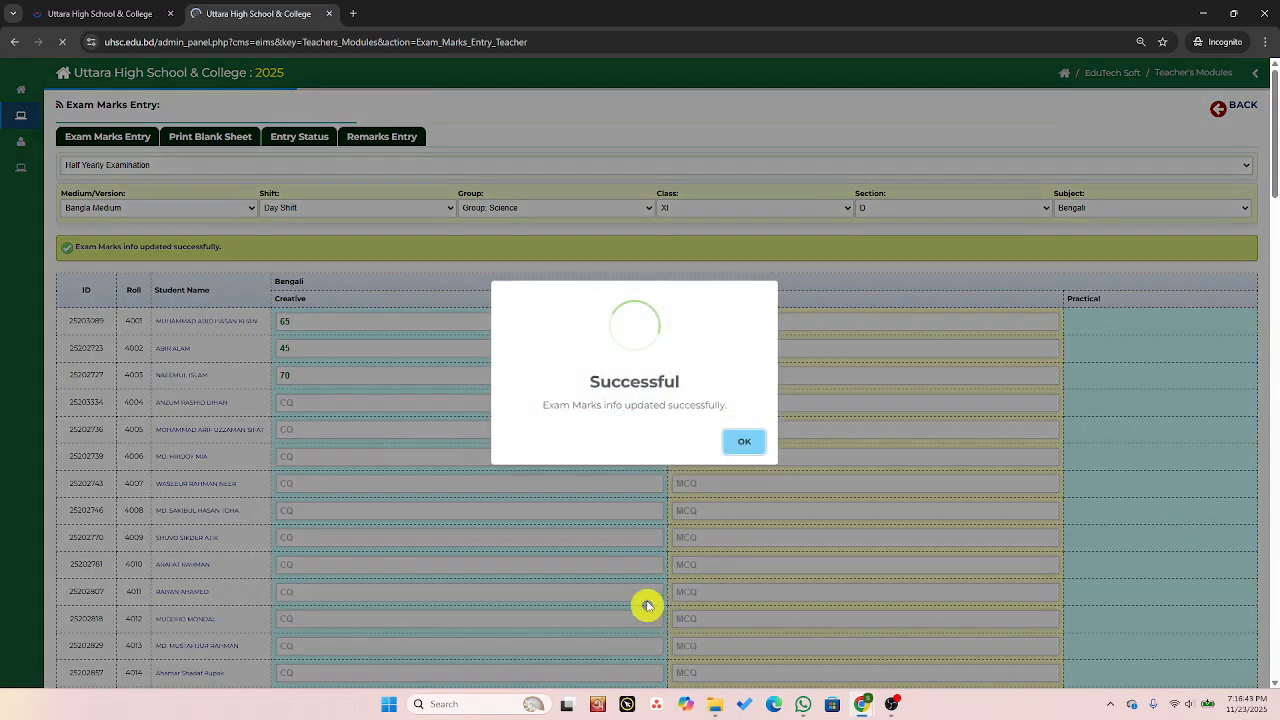
click(750, 443)
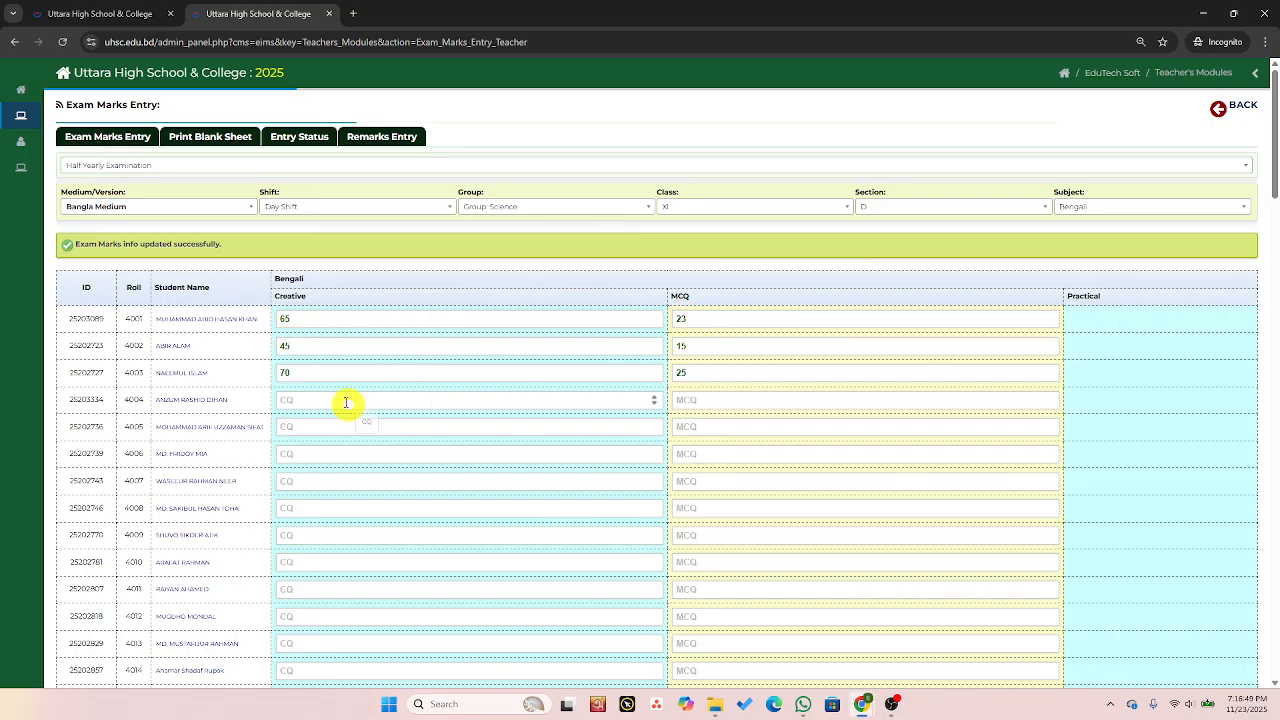
Change roll 4003's Creative mark to 22, then submit and save the marks again.
drag(301, 373, 271, 377)
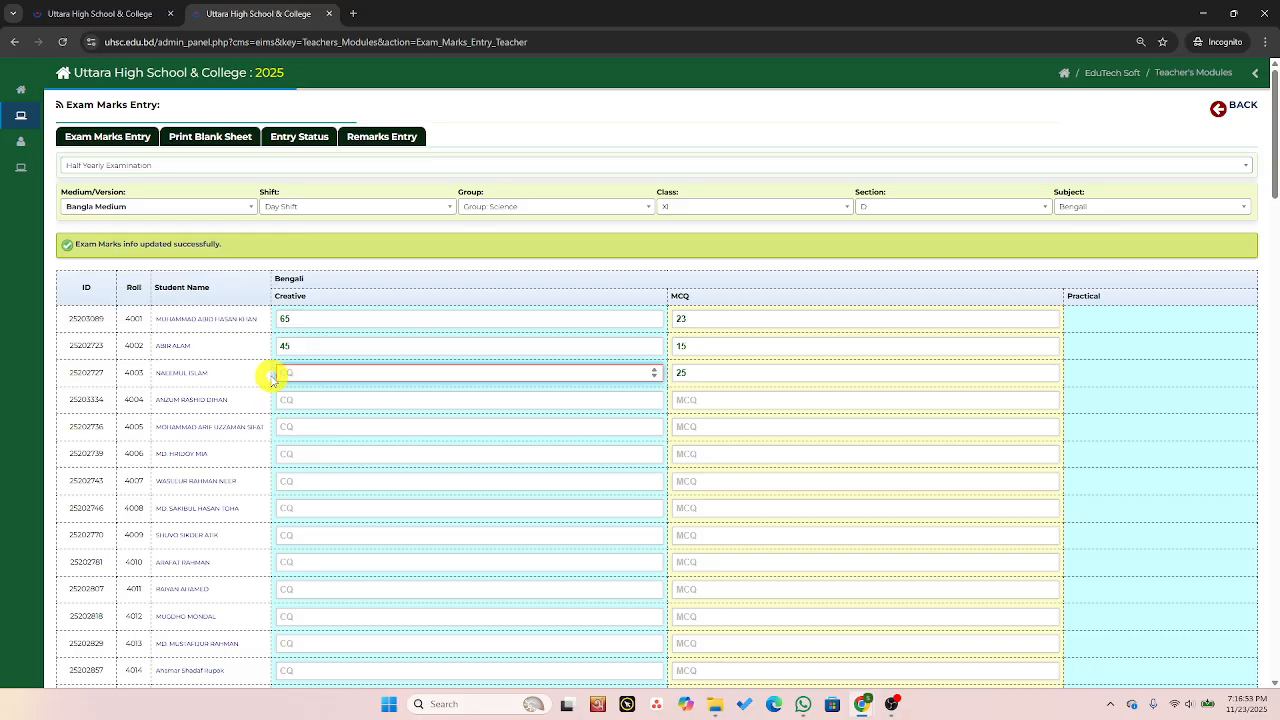
text(22)
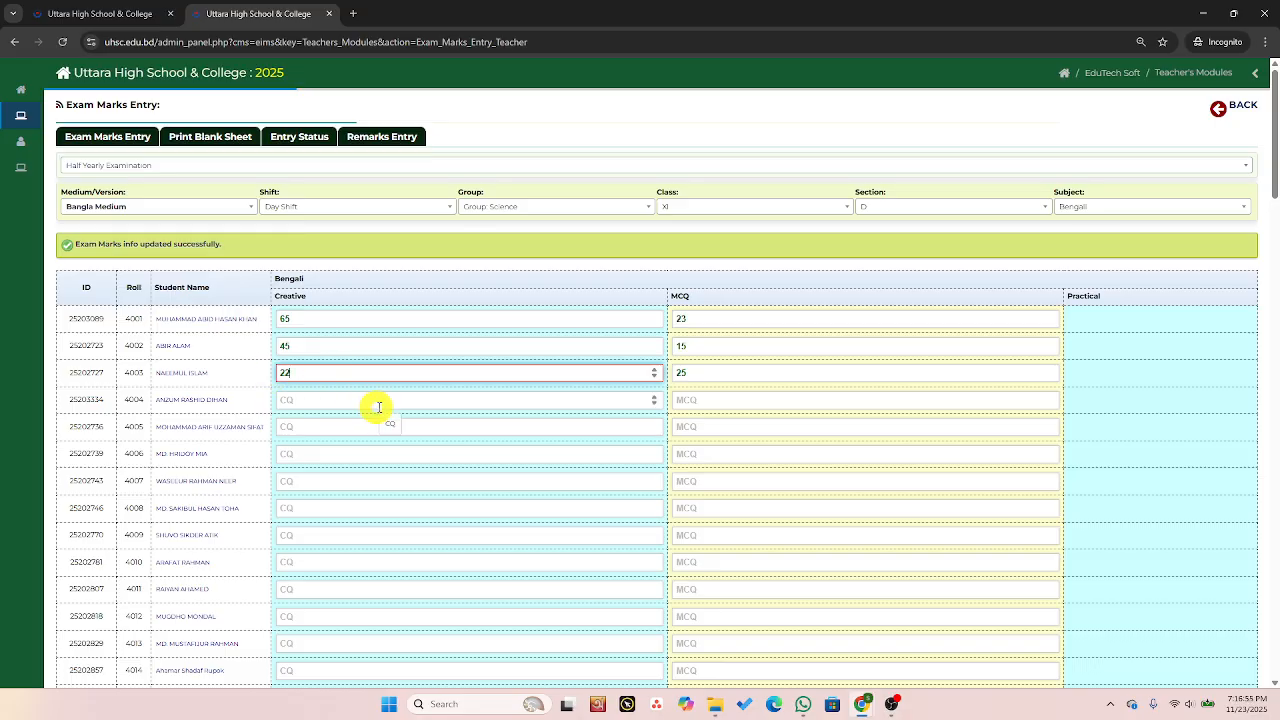
click(383, 402)
scroll(415, 362, down, 20)
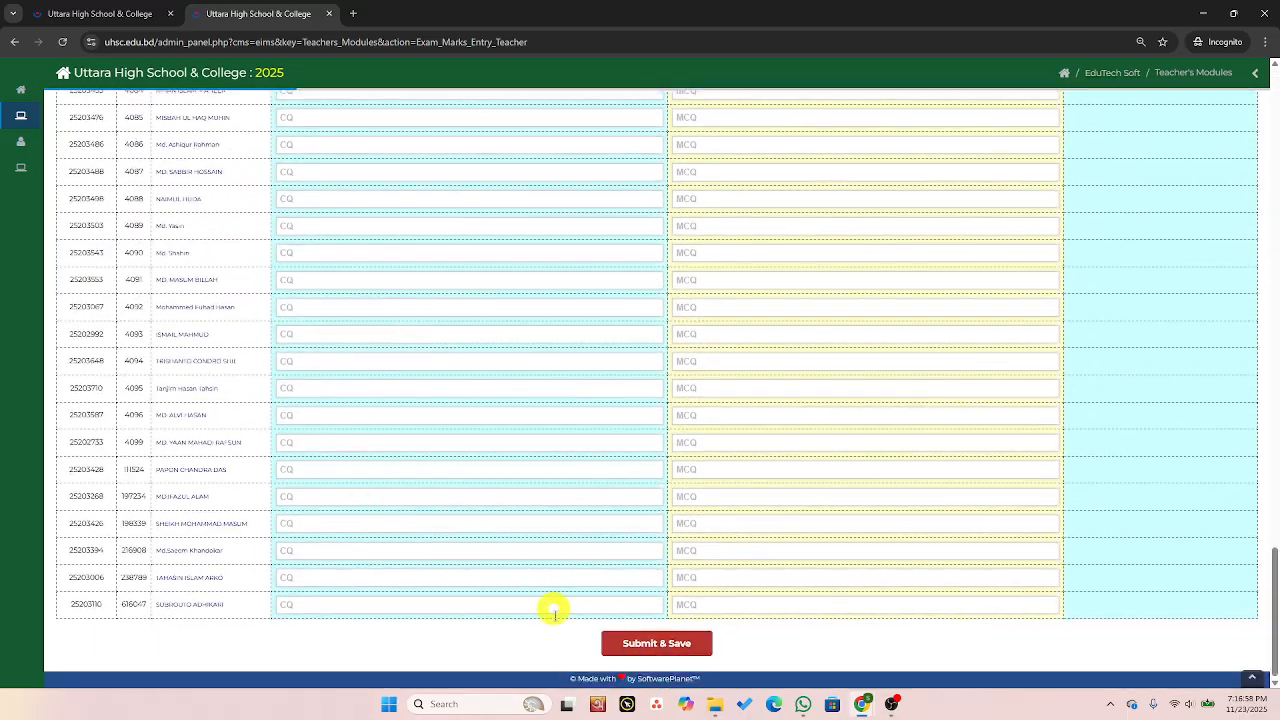
click(639, 645)
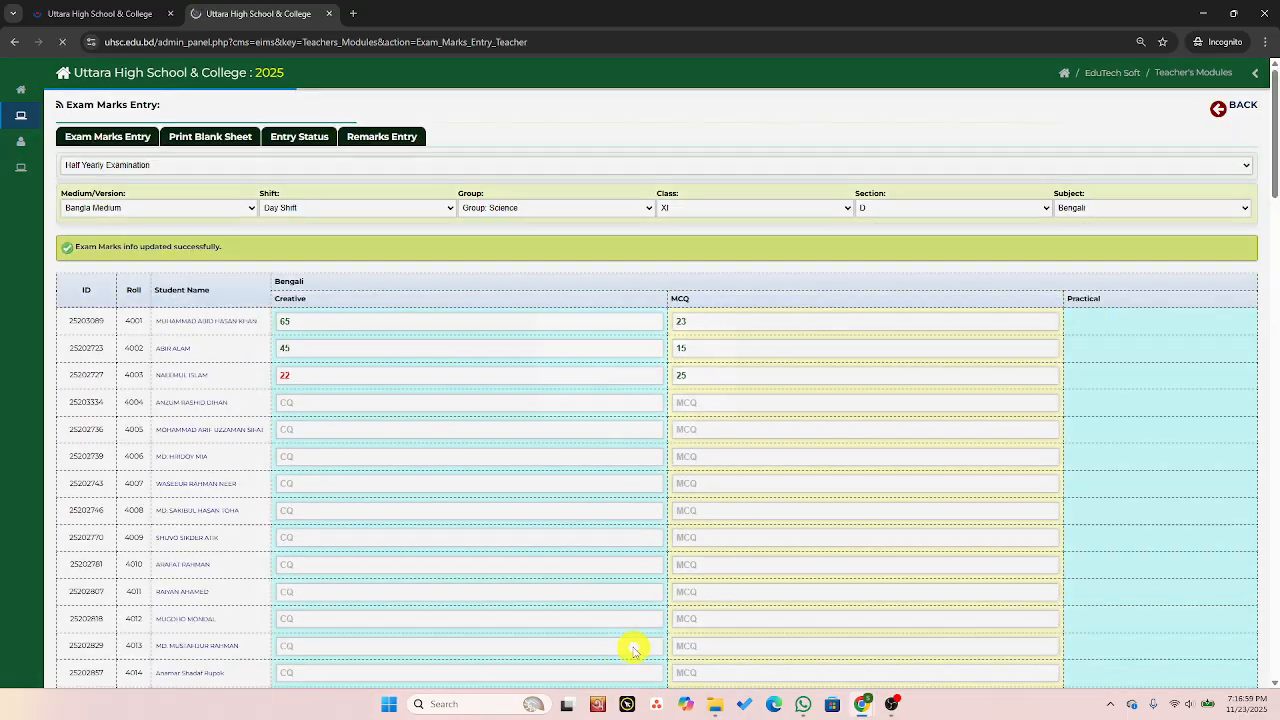
click(745, 441)
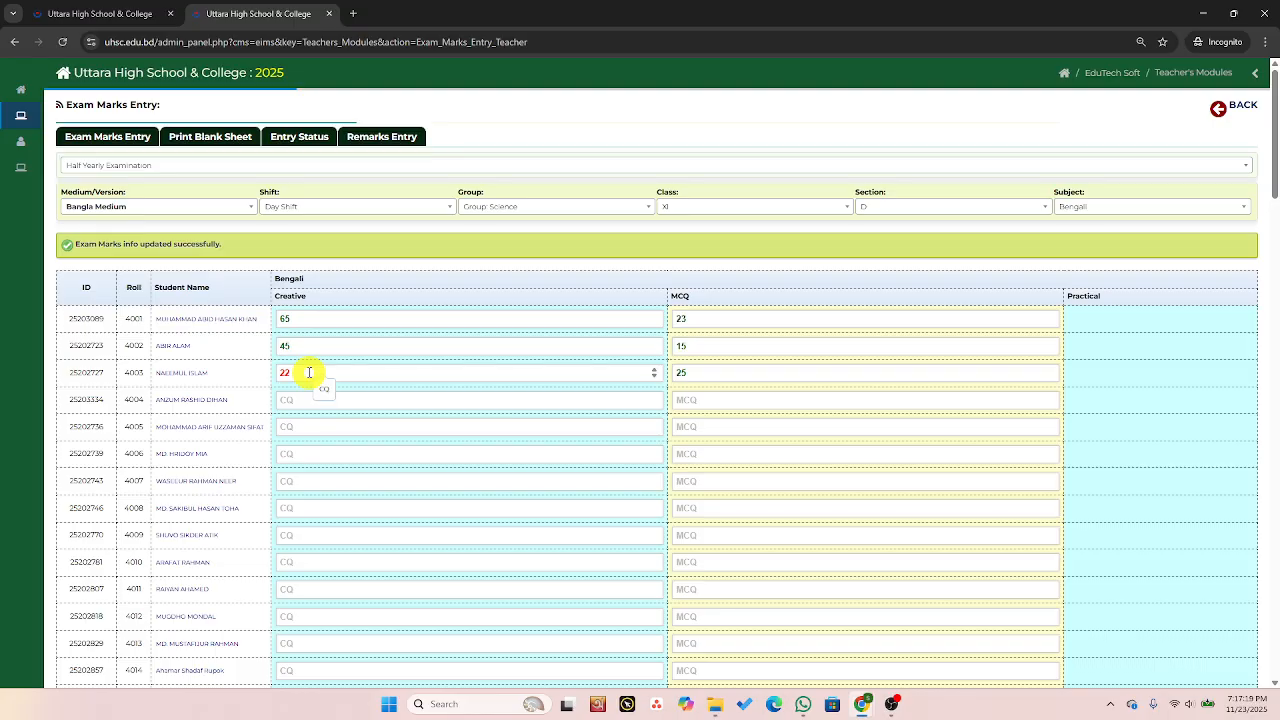
Switch the subject to Information and Communication Technology.
scroll(434, 383, down, 20)
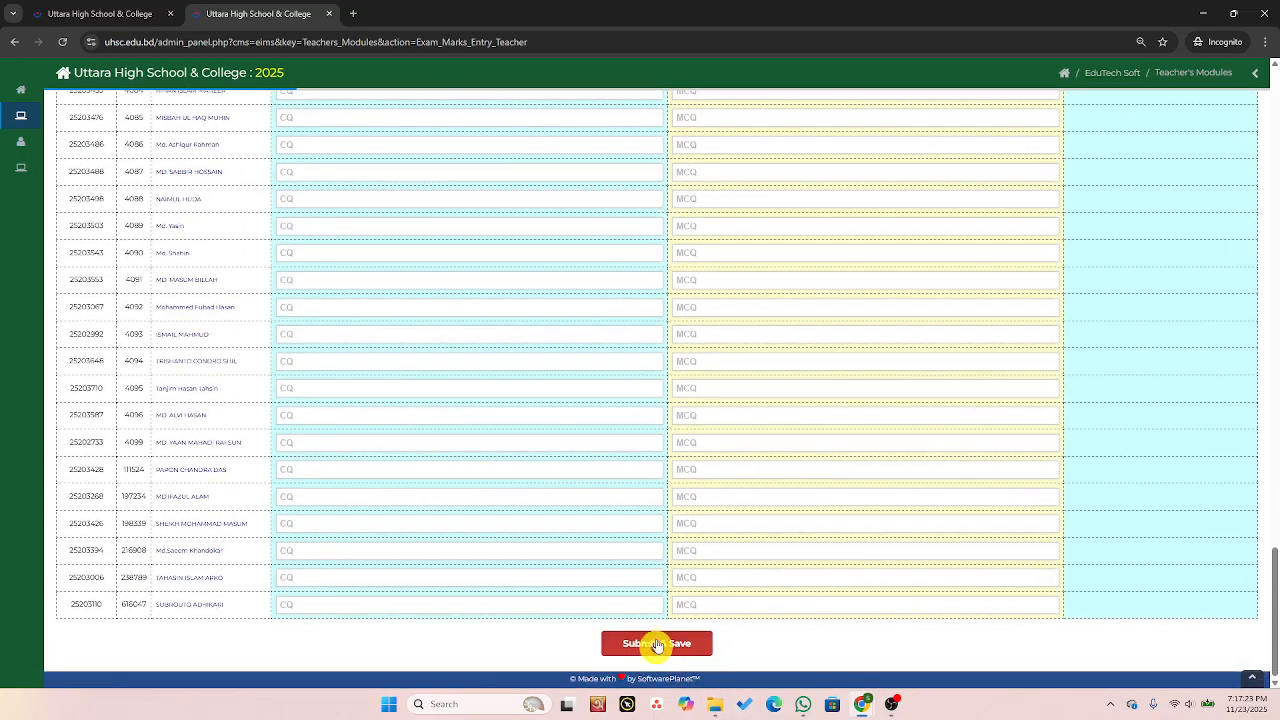
scroll(806, 530, up, 5)
scroll(806, 530, up, 8)
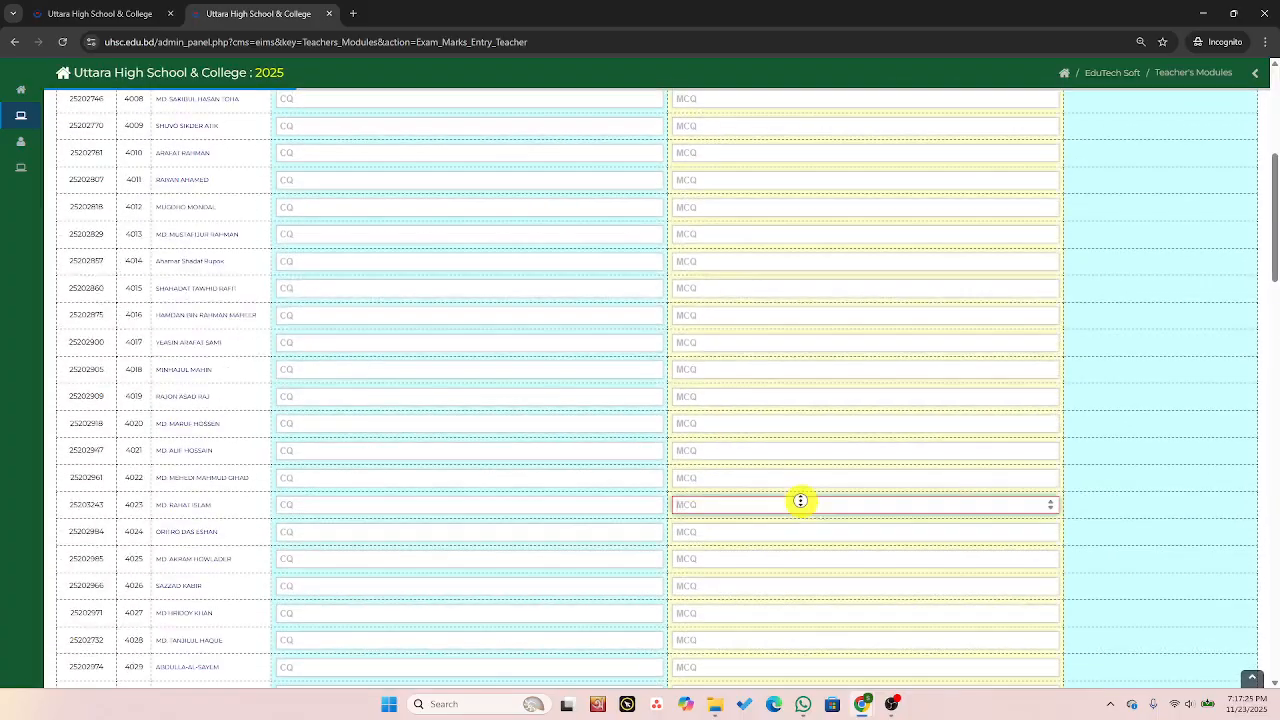
scroll(800, 514, up, 10)
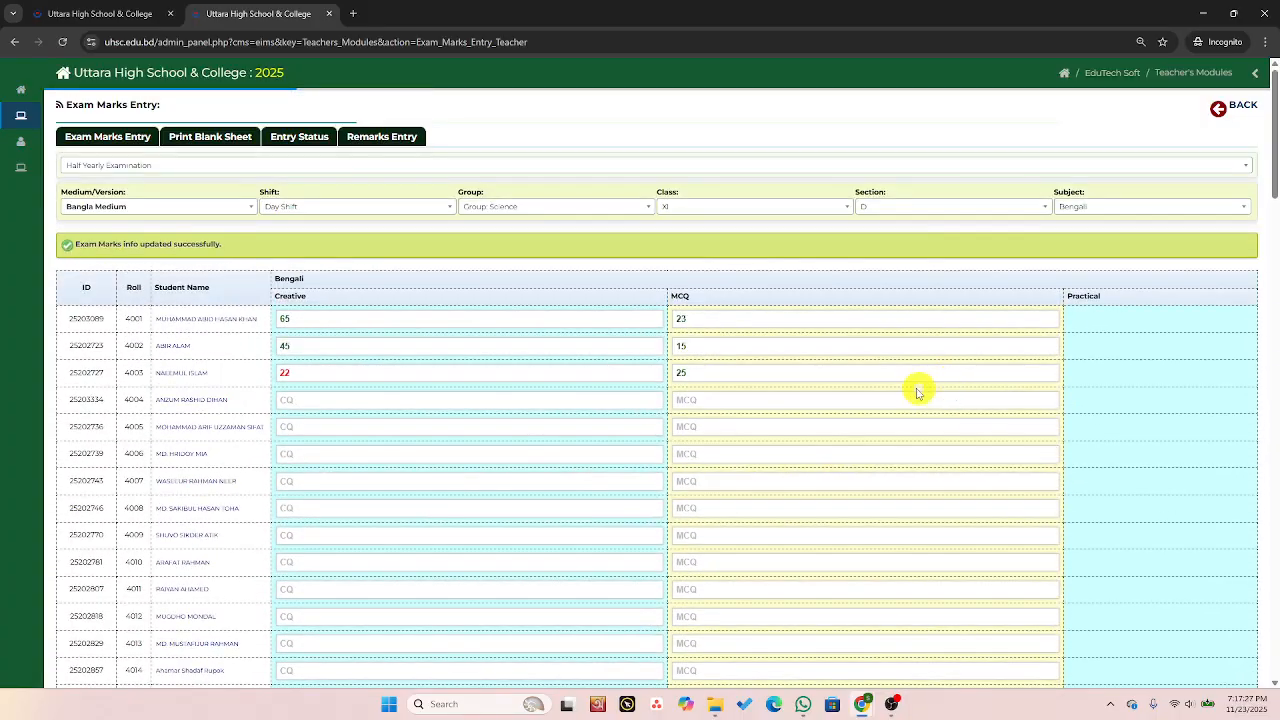
click(1122, 208)
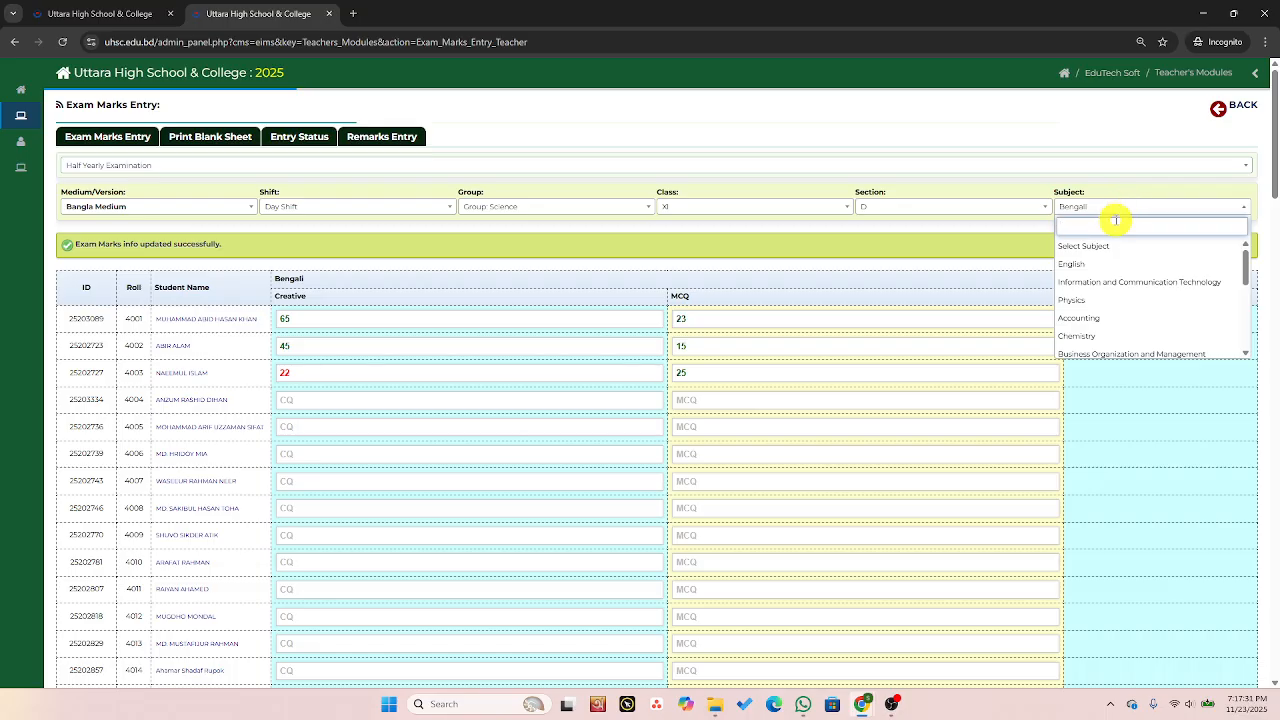
click(1136, 283)
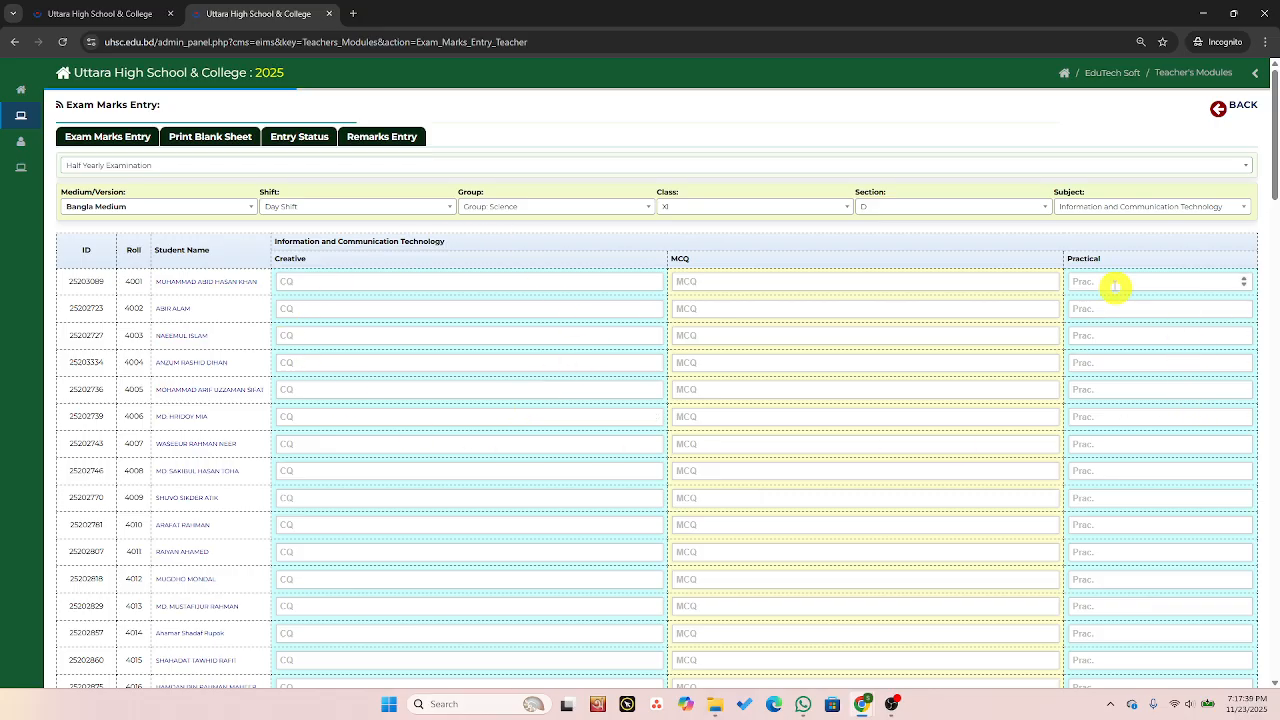
click(317, 282)
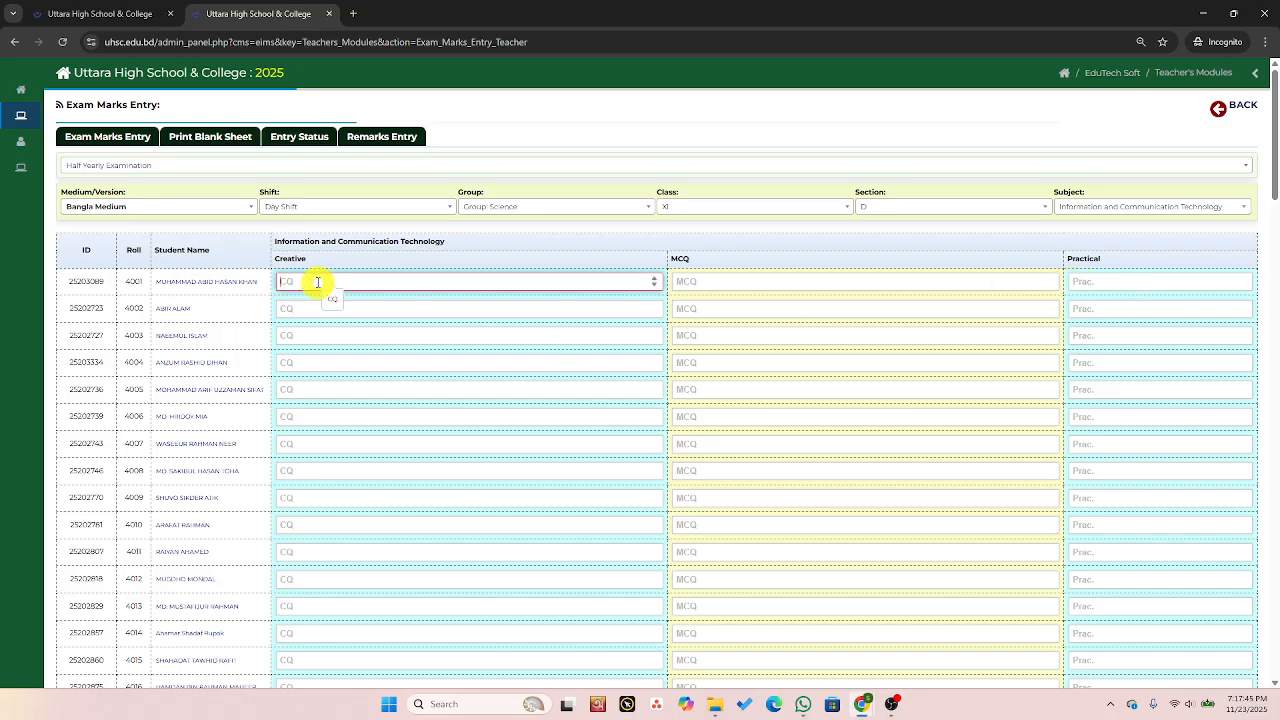
text(55)
click(349, 362)
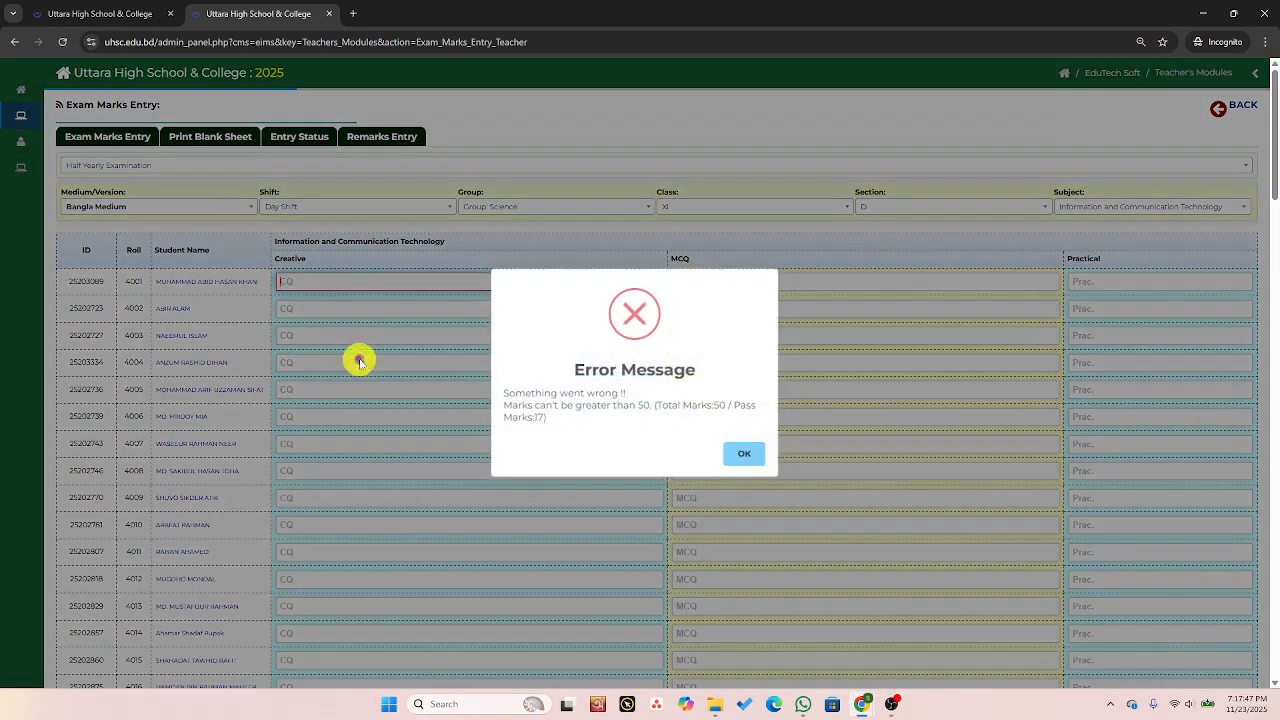
click(748, 457)
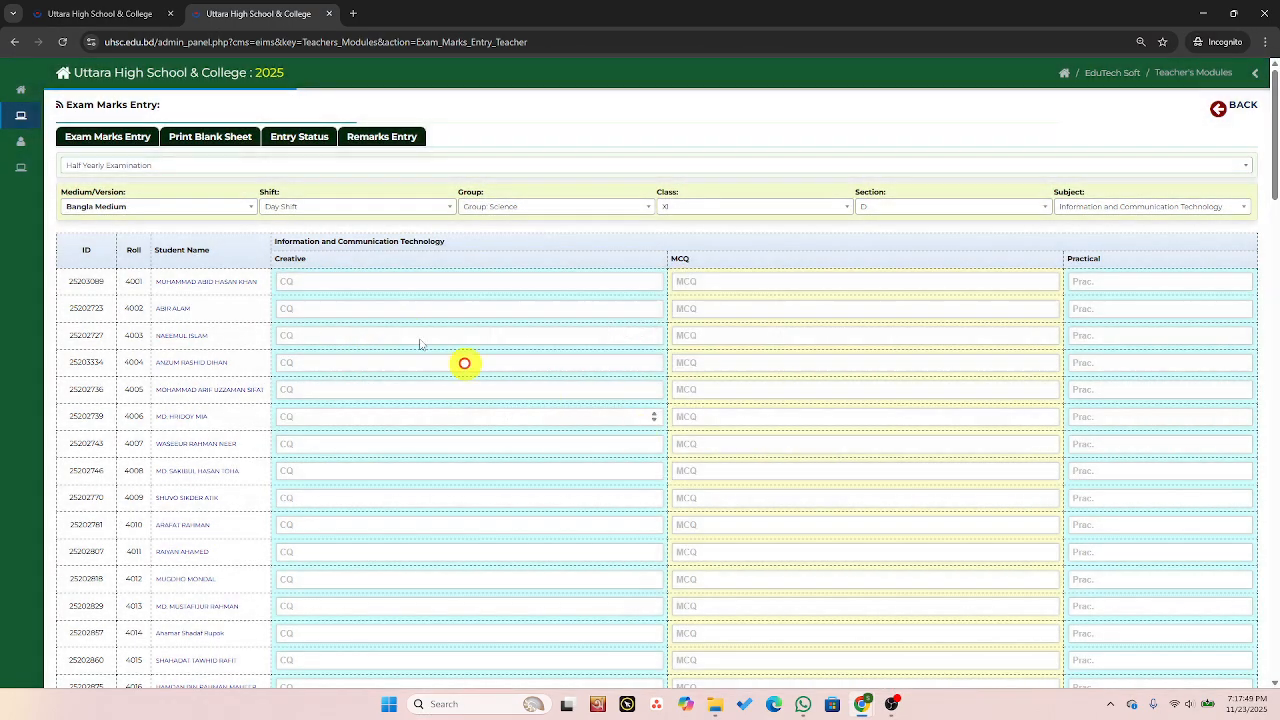
Enter Creative mark 45, MCQ mark 22 and Practical mark 21 for roll 4001.
click(333, 284)
text(45)
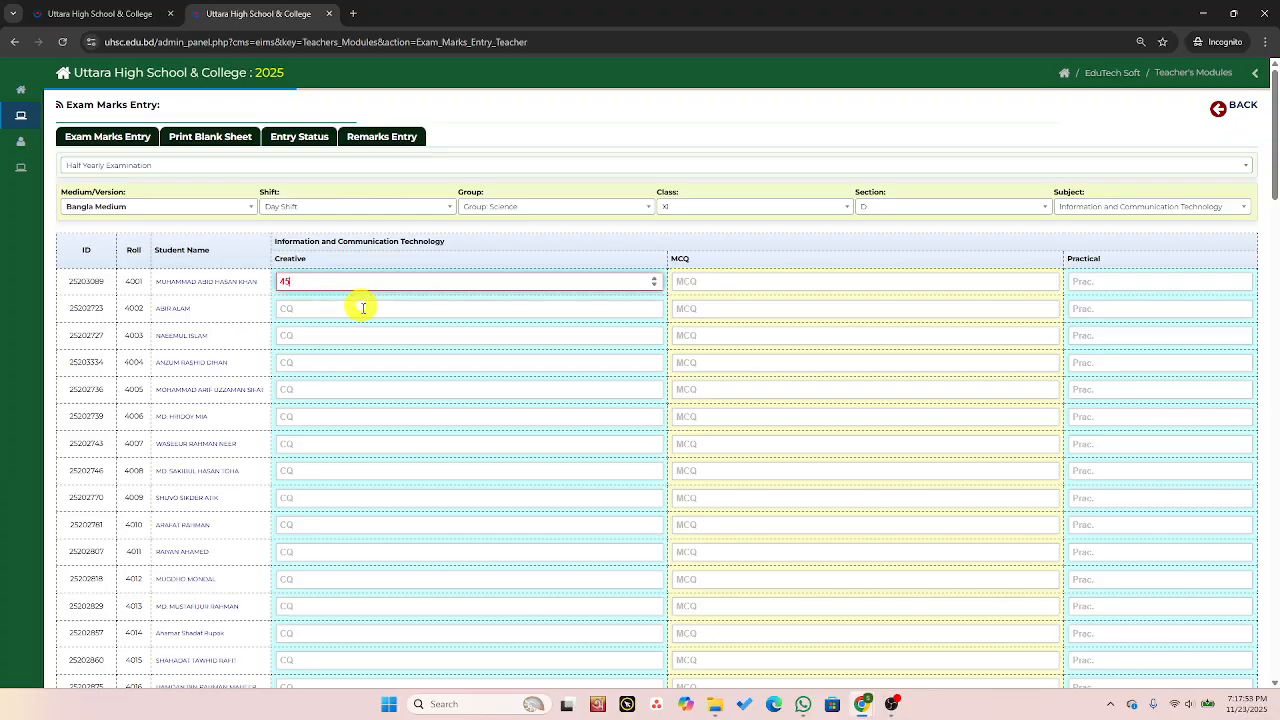
click(704, 281)
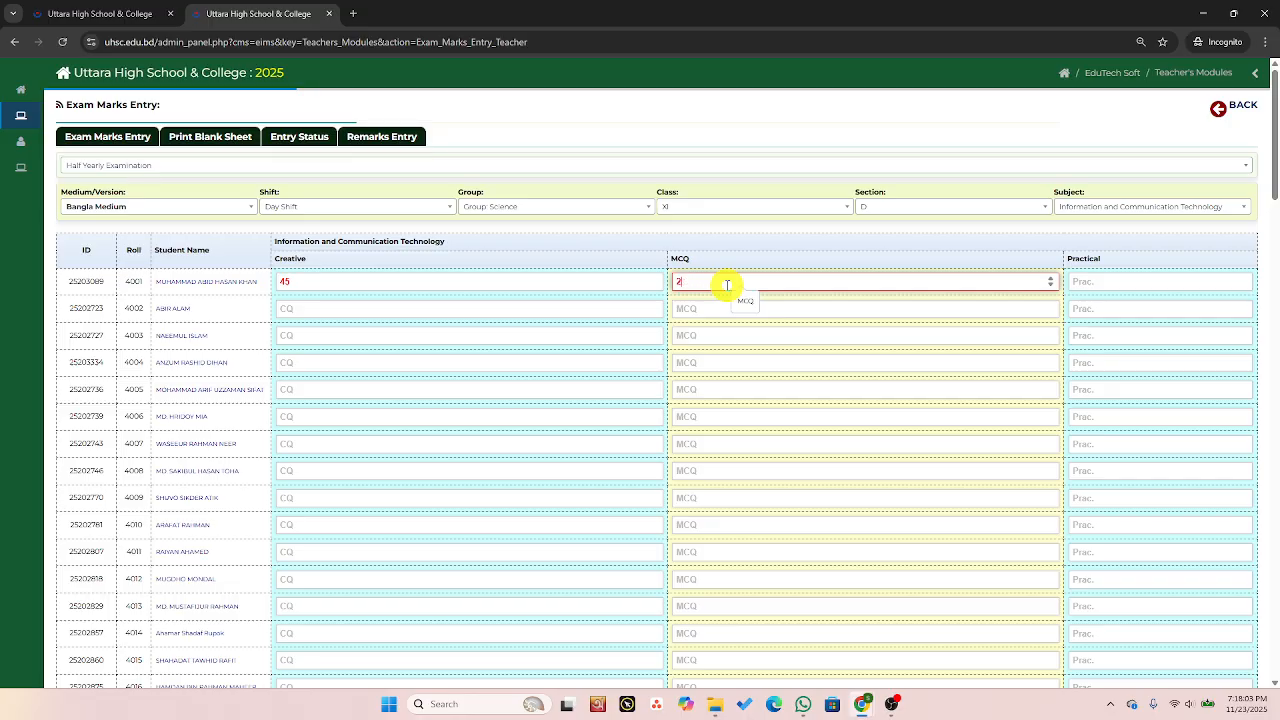
click(752, 338)
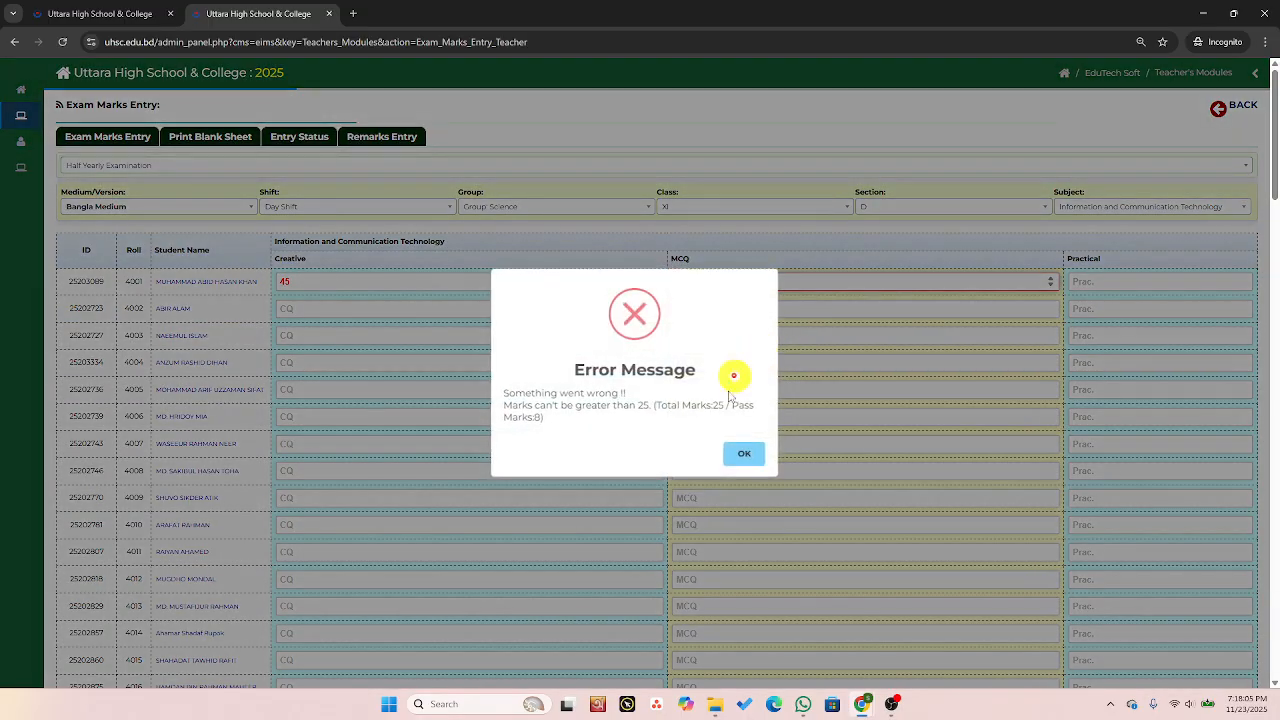
click(744, 452)
click(706, 283)
text(22)
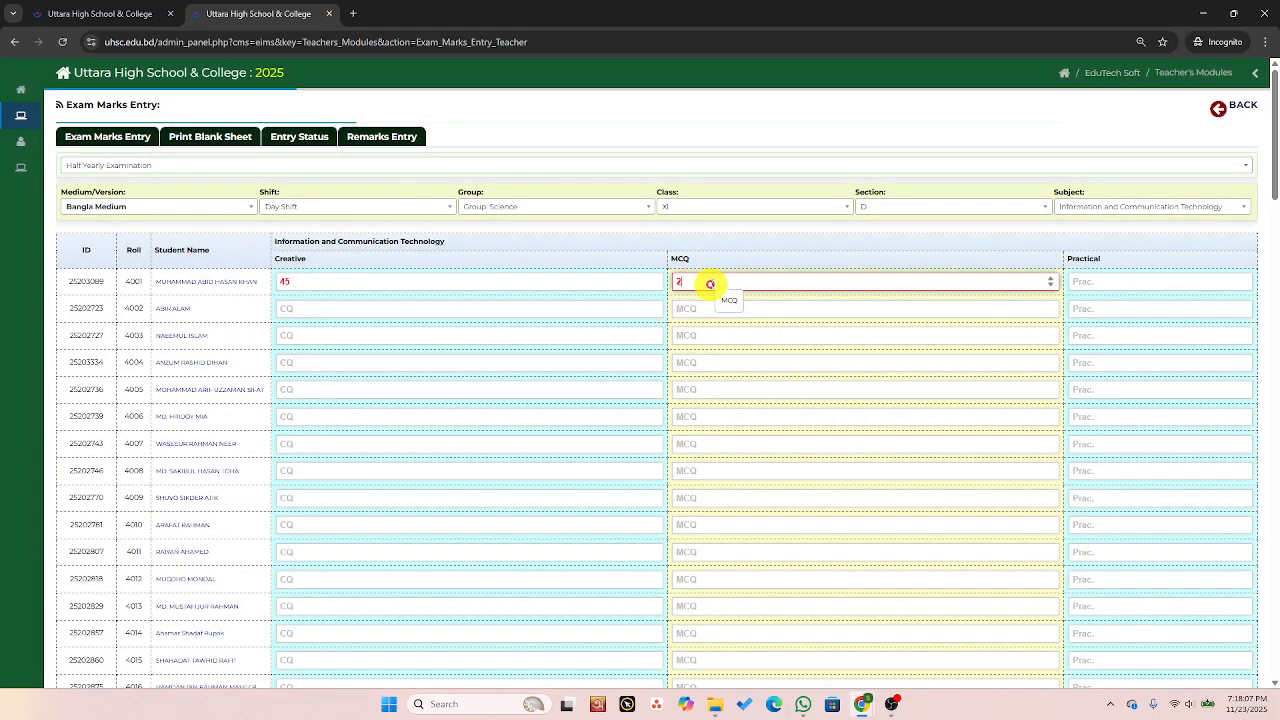
click(1100, 285)
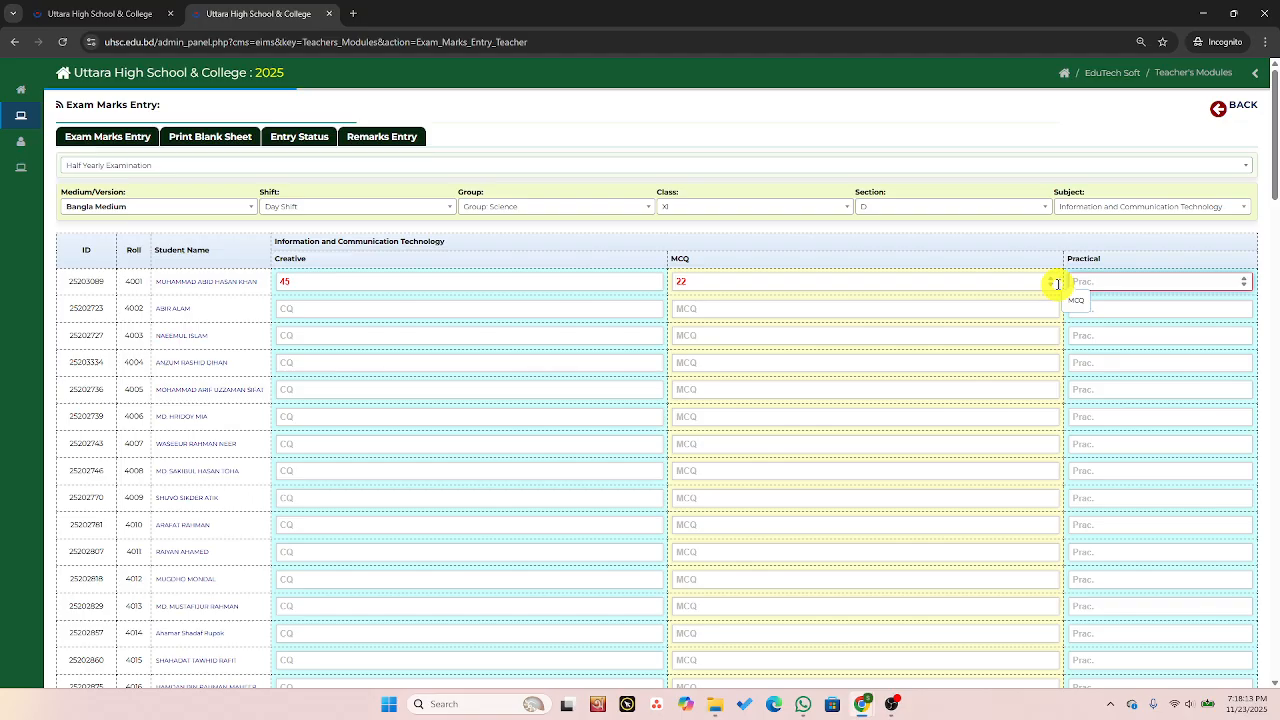
text(21)
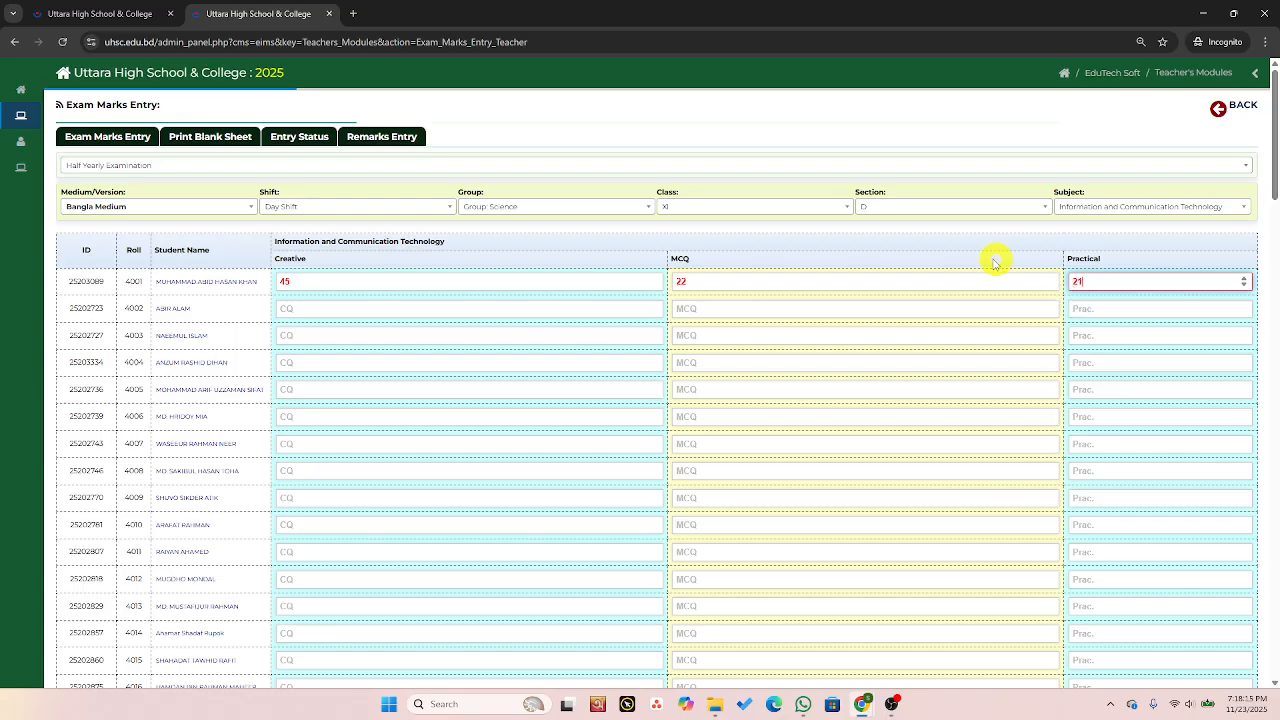
click(574, 362)
Enter Creative mark 34, MCQ mark 21 and Practical mark 15 for roll 4002.
click(480, 311)
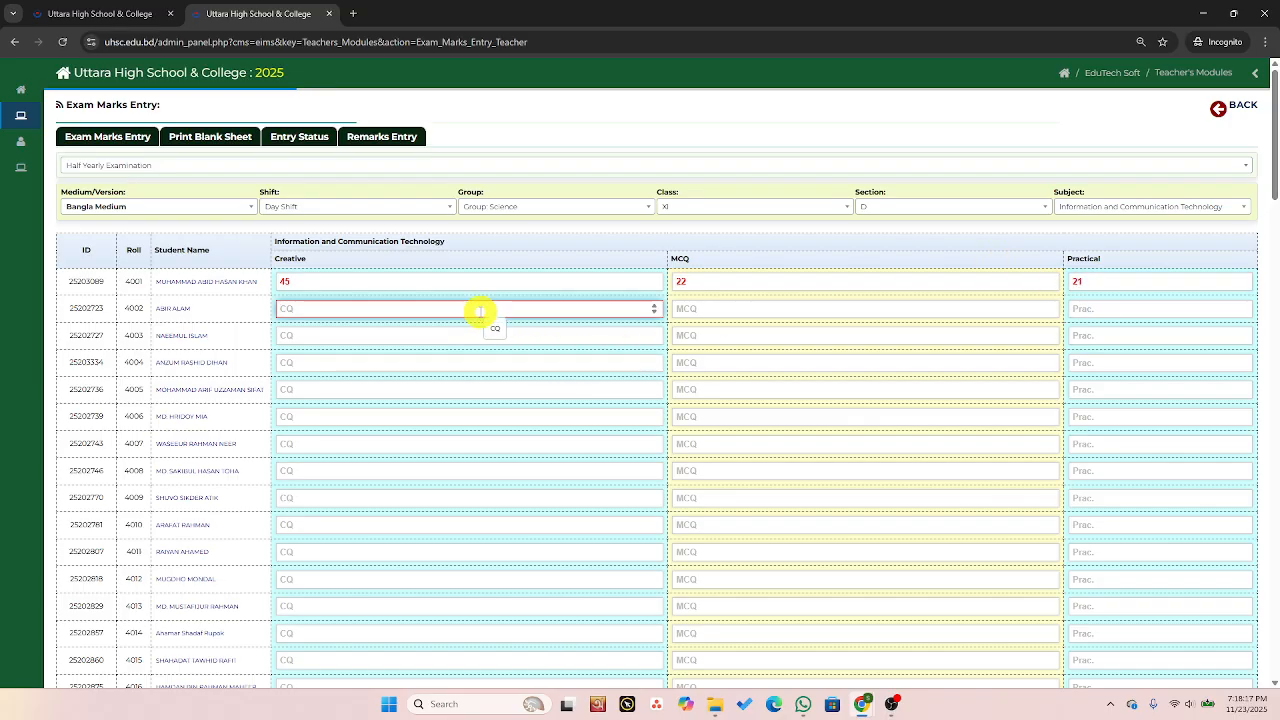
text(34)
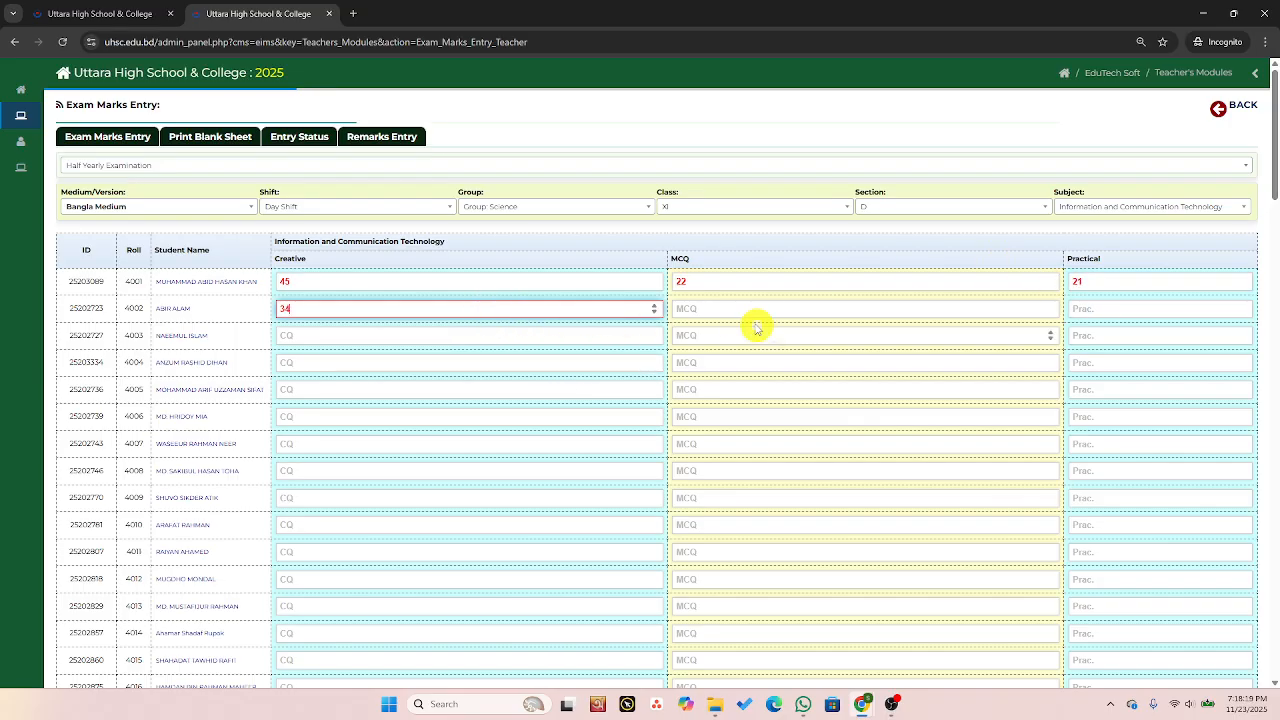
click(740, 311)
text(21)
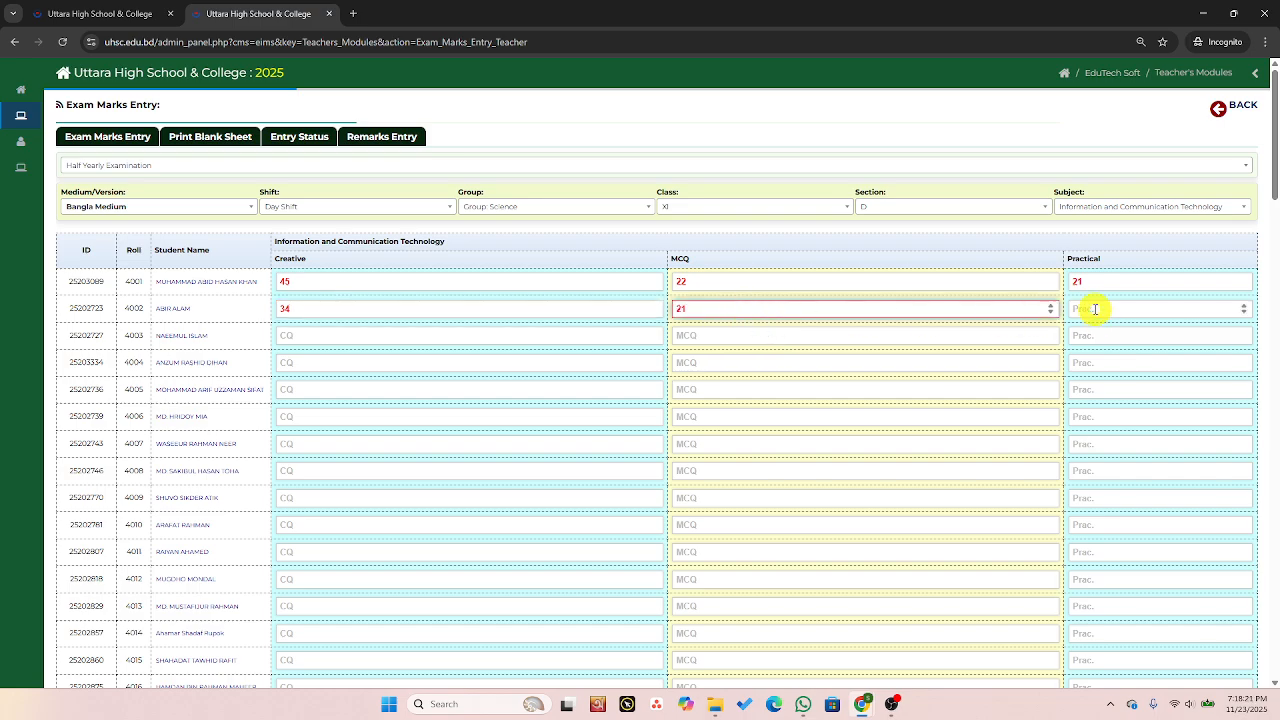
click(1094, 309)
text(15)
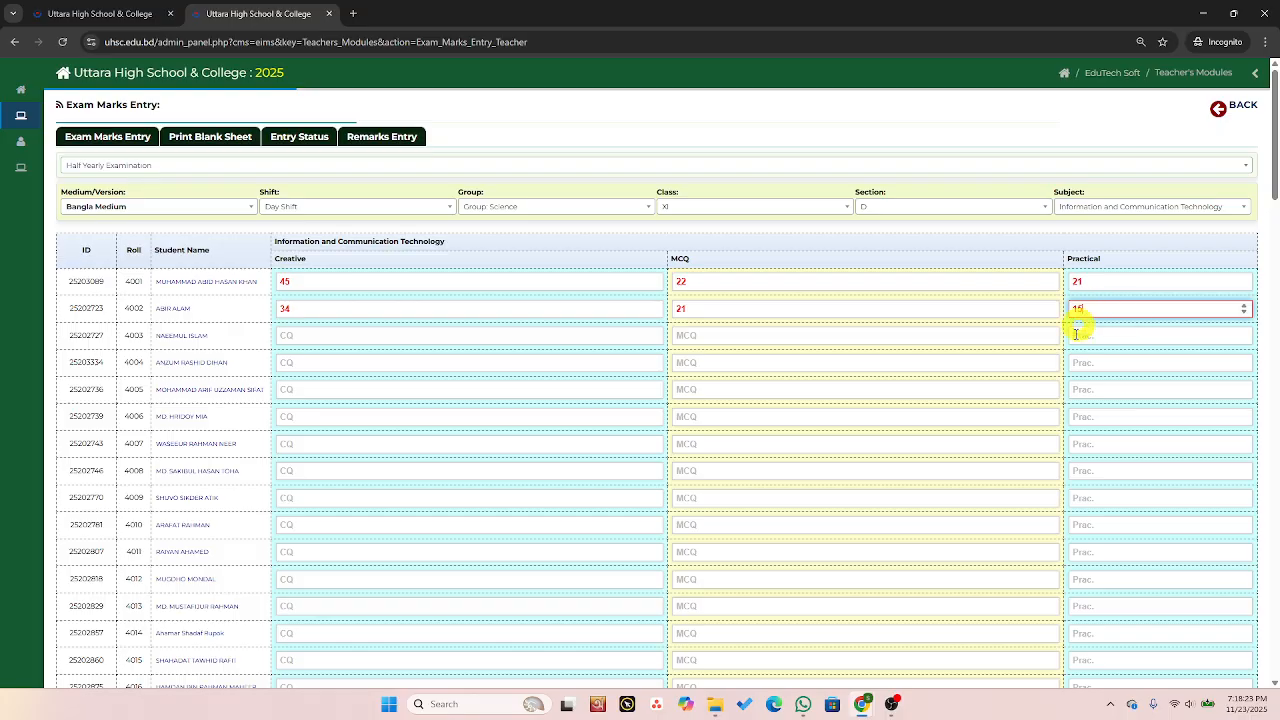
Submit and save the Information and Communication Technology marks and acknowledge the confirmation.
scroll(886, 322, down, 4)
scroll(878, 322, down, 20)
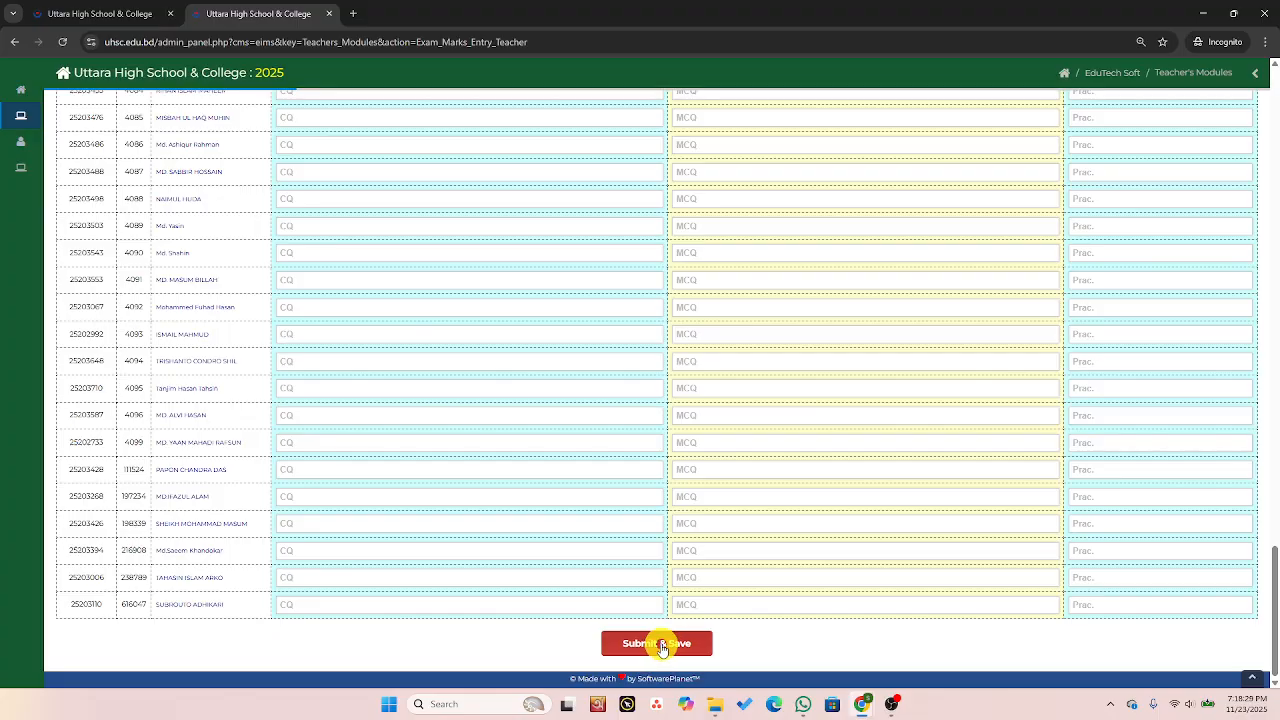
click(661, 645)
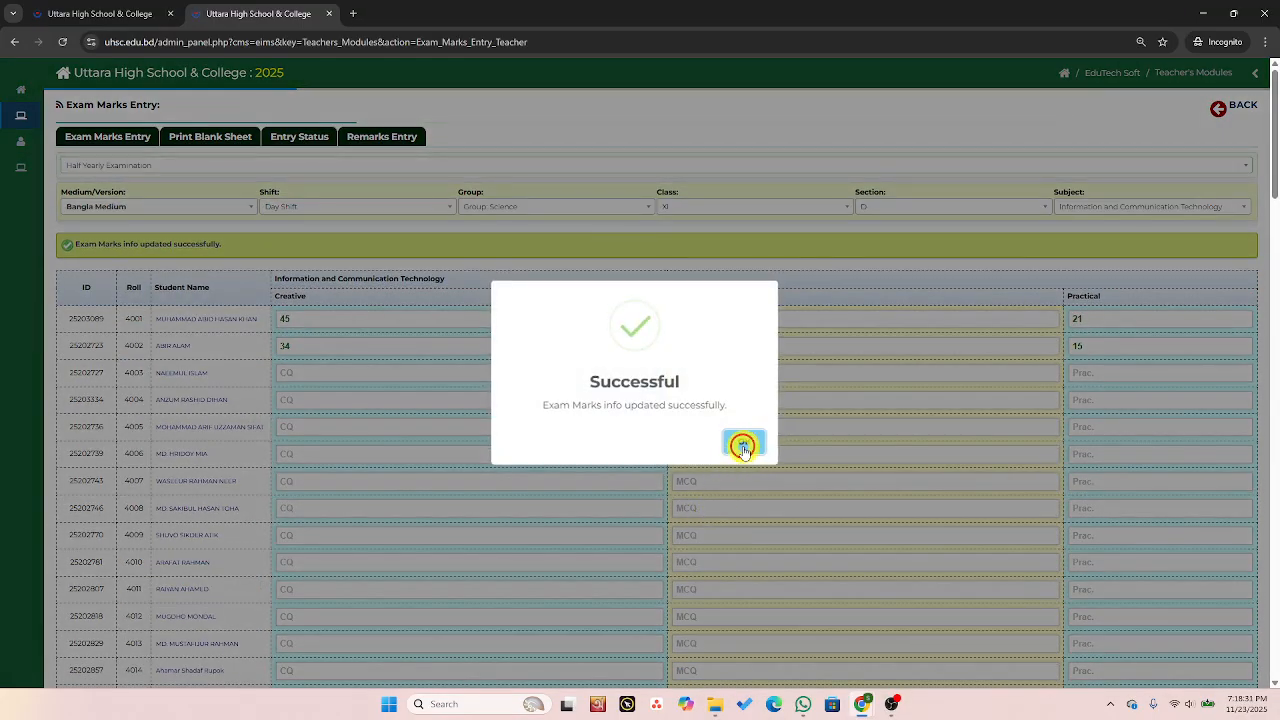
click(743, 446)
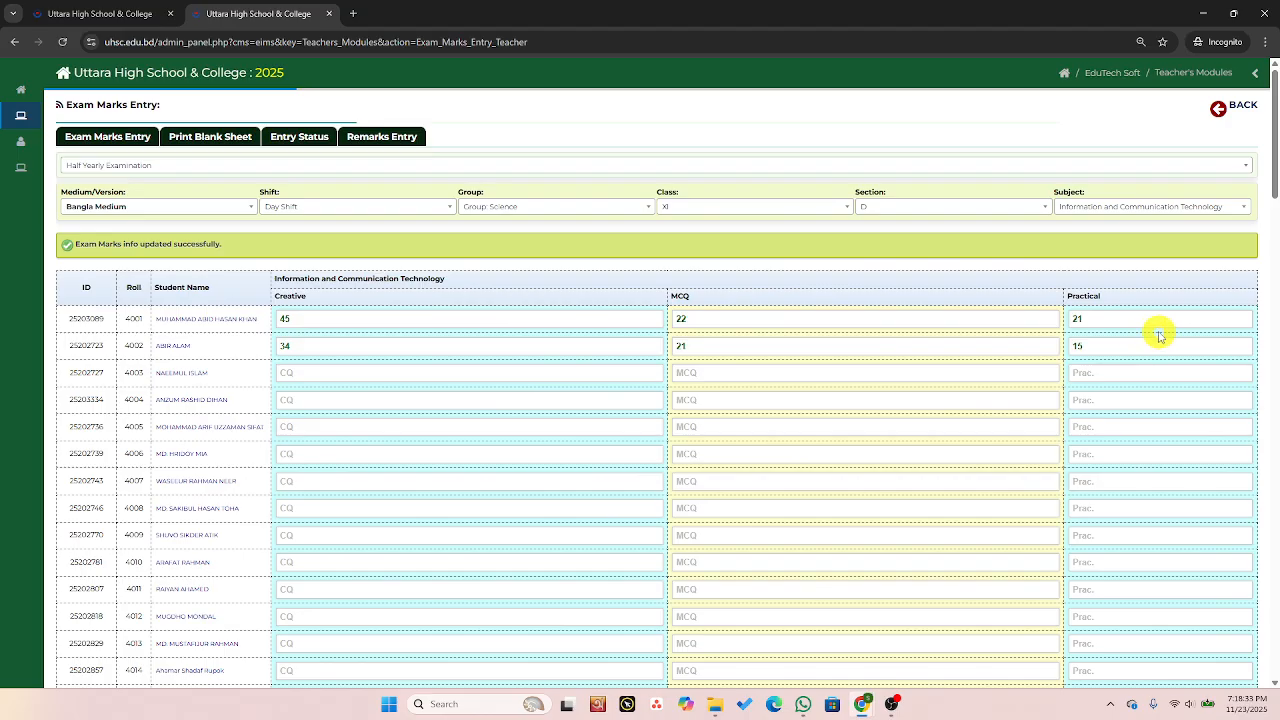